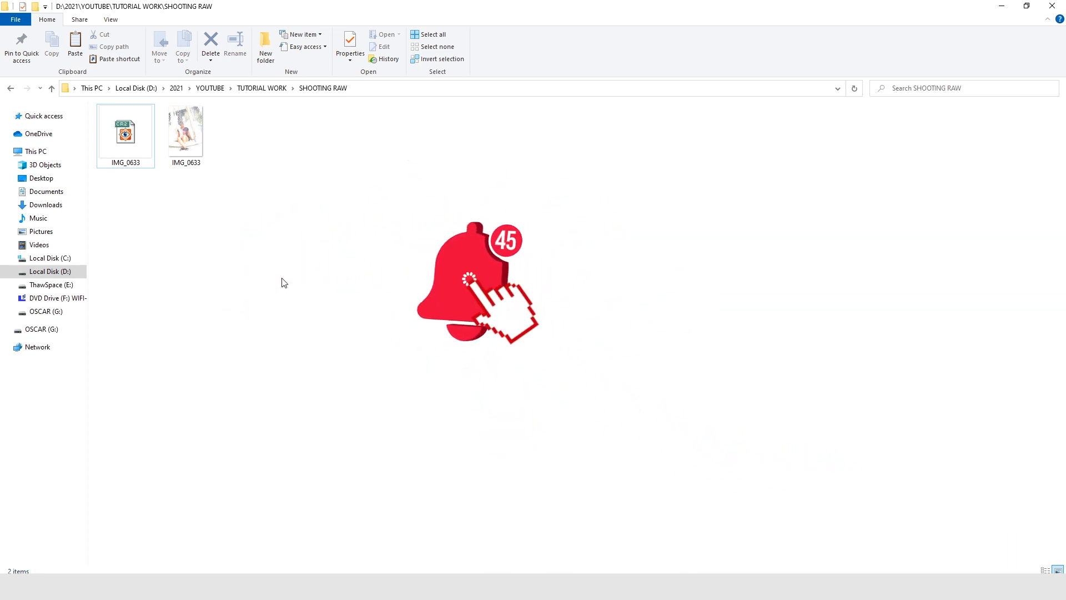
Preview the JPG and CR2 versions of IMG_0633 full screen to compare them, and return to the folder.
double_click(179, 125)
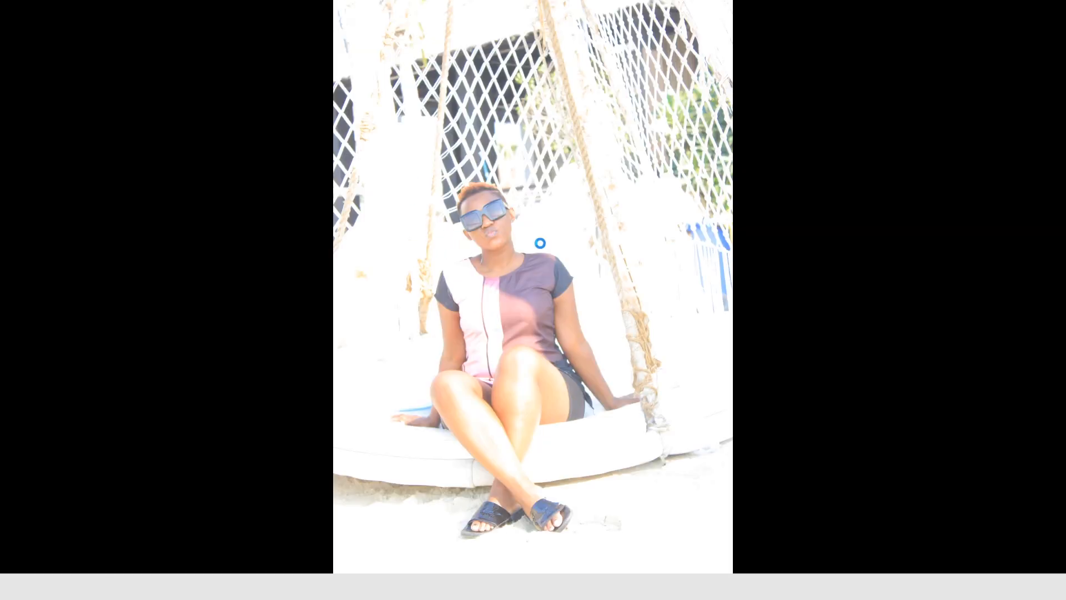
mouse_move(711, 3)
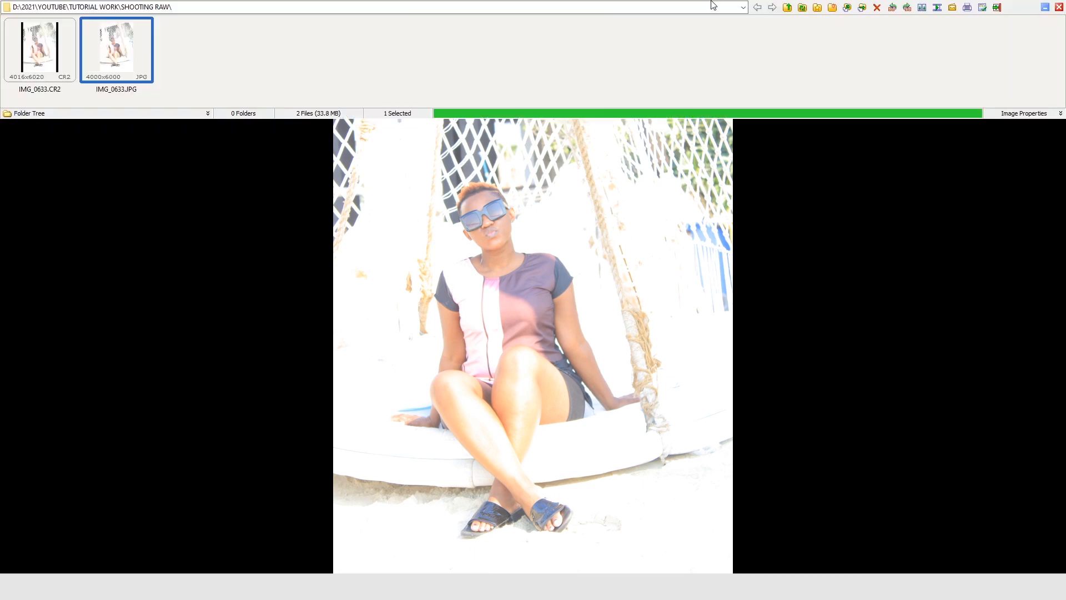
left_click(1061, 6)
key("Left")
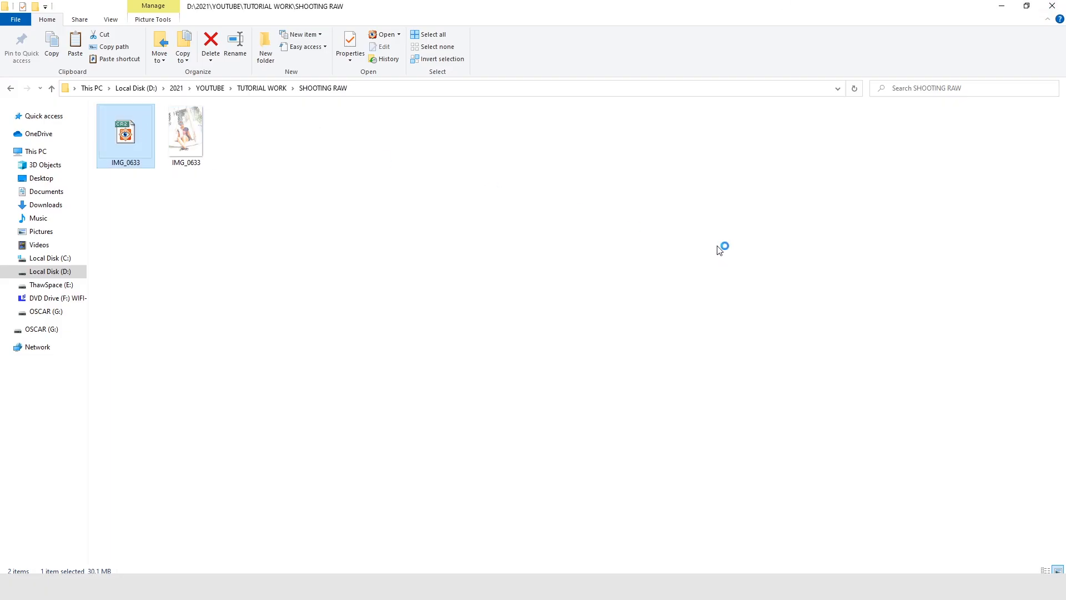
key("Return")
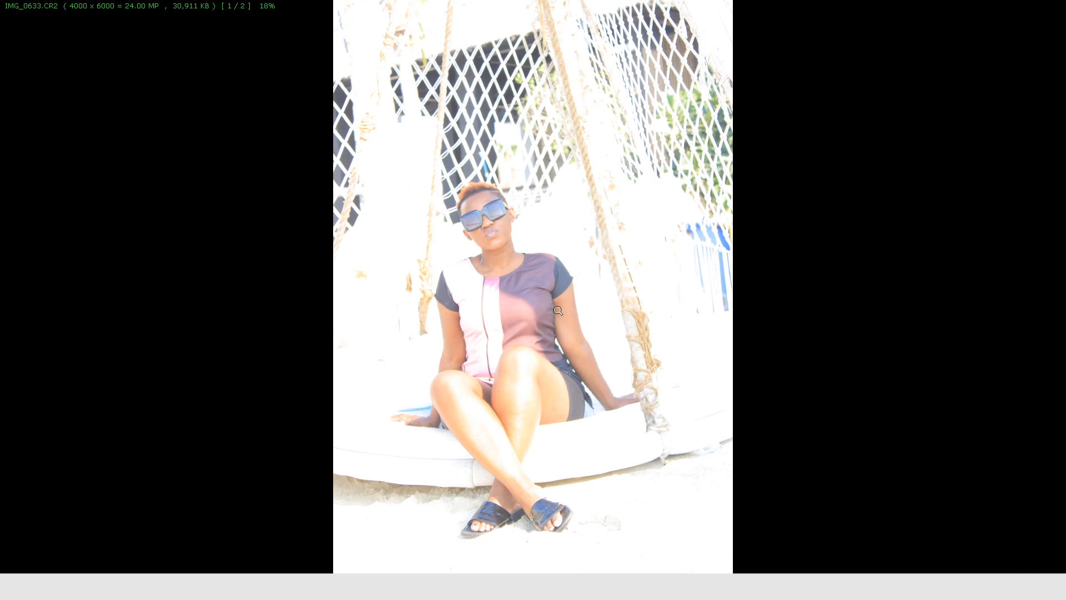
mouse_move(888, 3)
left_click(1060, 8)
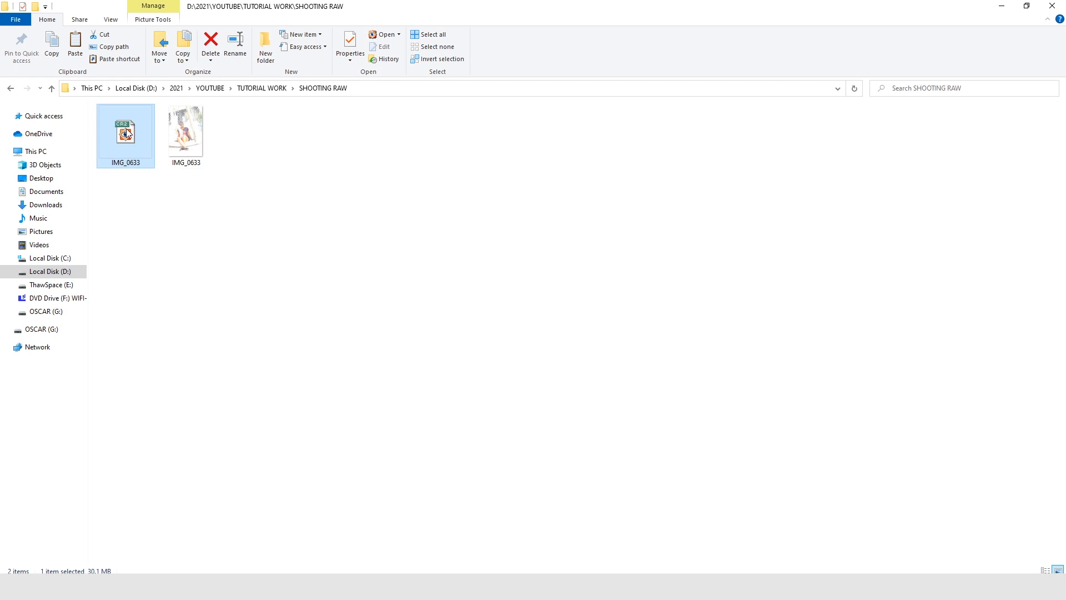
Open the IMG_0633 CR2 file in Photoshop's Camera Raw and inspect the overexposed background, face and blouse at 100%.
left_click_drag(126, 132, 363, 571)
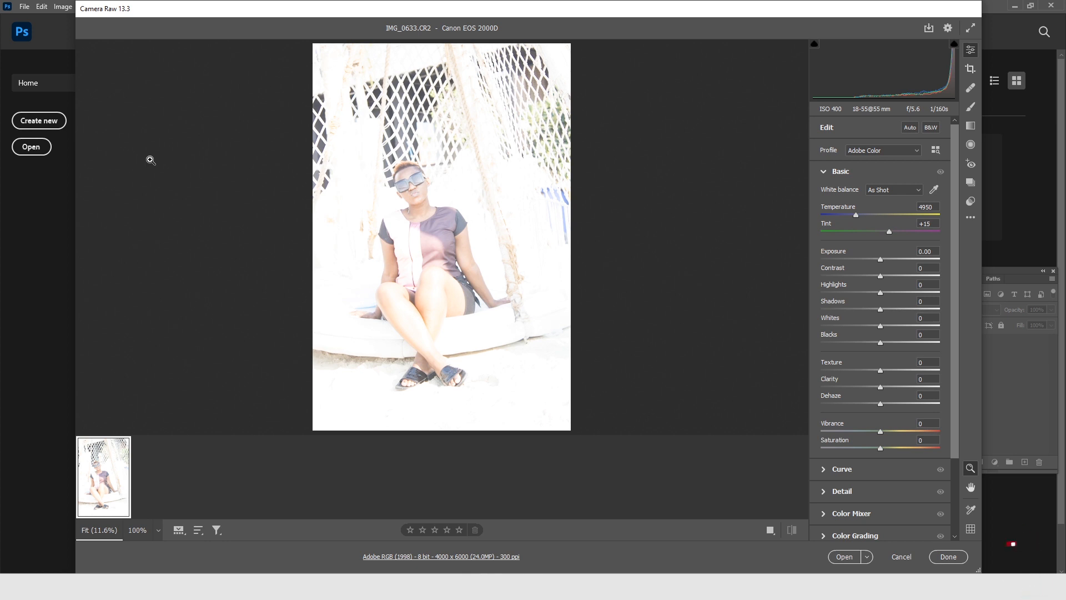
left_click(349, 229)
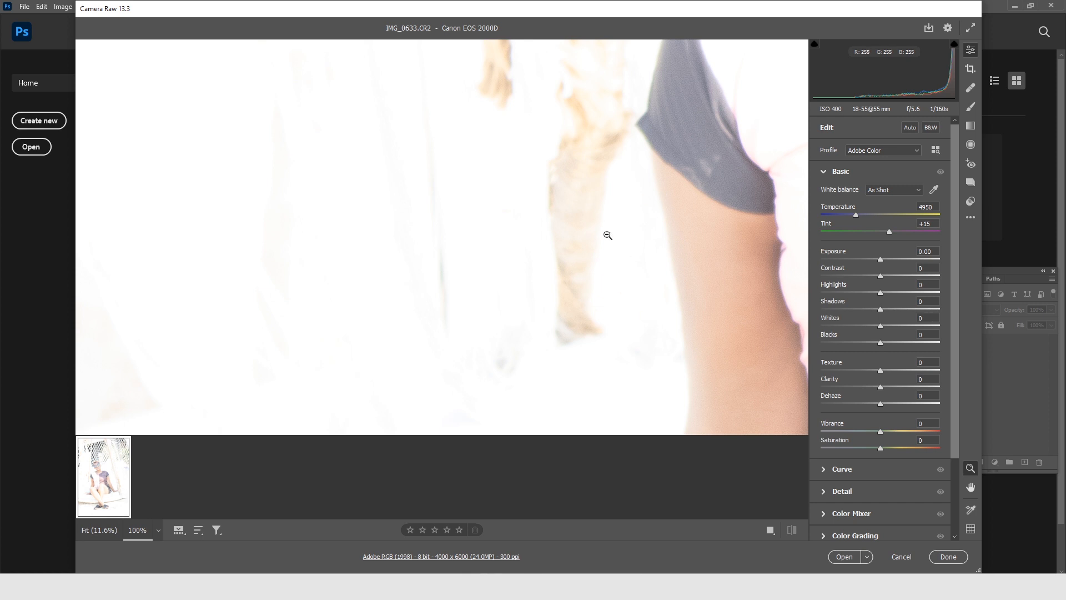
left_click_drag(683, 178, 559, 272)
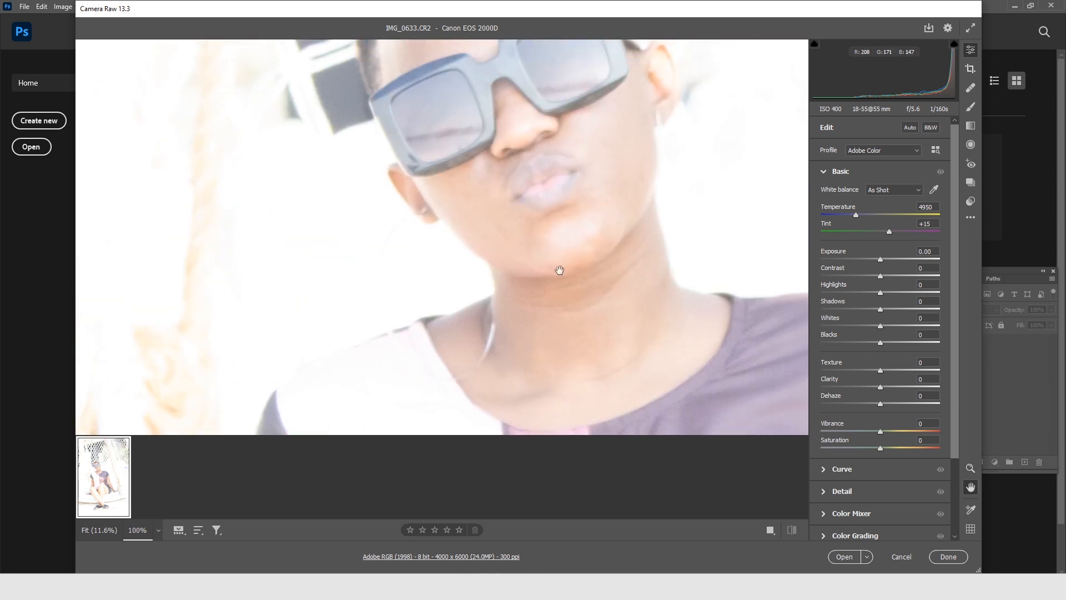
left_click_drag(700, 343, 442, 140)
left_click_drag(626, 297, 674, 262)
left_click(562, 300, "alt")
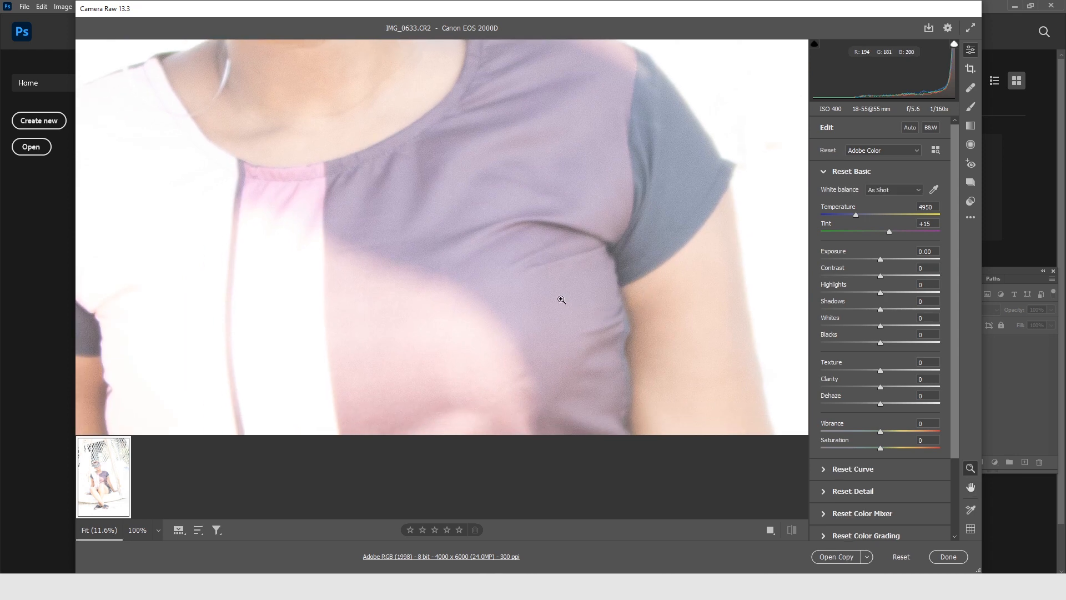
left_click(561, 300, "alt")
left_click(373, 269, "alt")
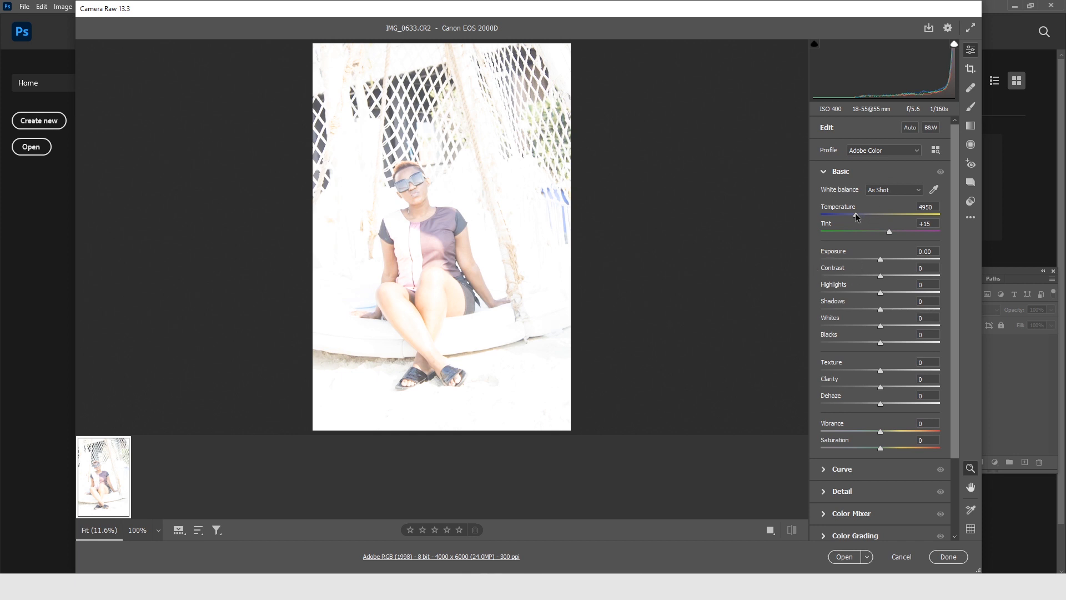
Darken the overexposed raw photo by setting its exposure to -3.35.
left_click(851, 259)
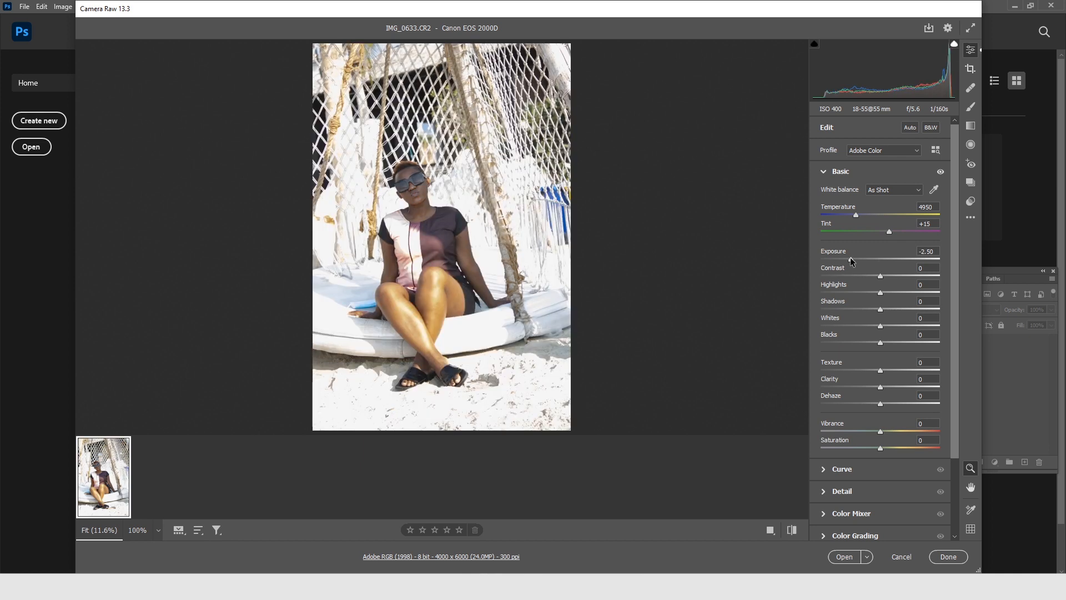
left_click_drag(851, 259, 820, 259)
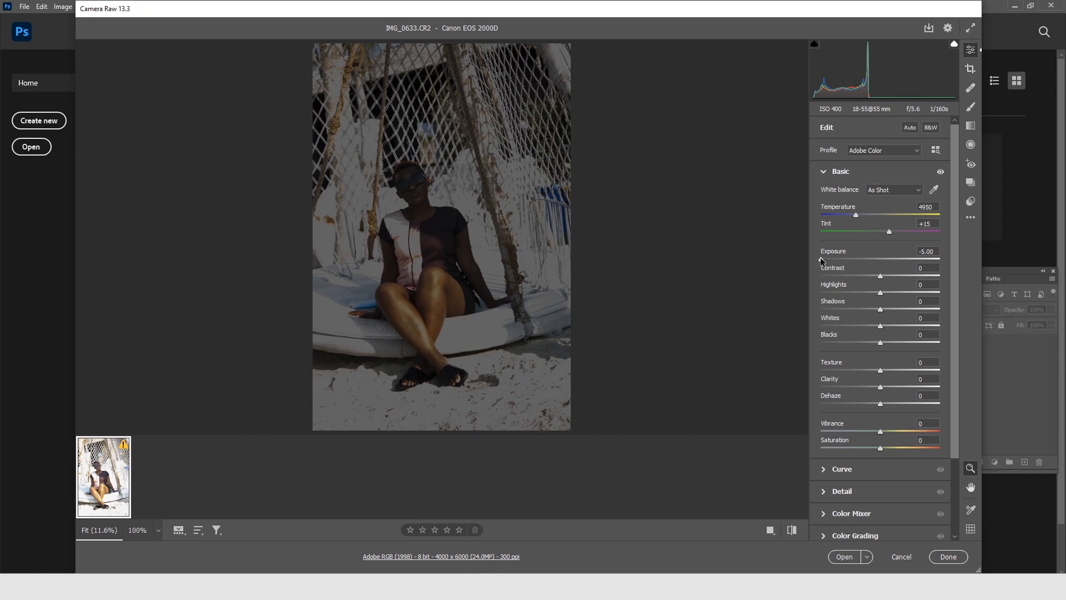
mouse_move(821, 259)
left_mouse_down()
mouse_move(851, 259)
mouse_move(839, 259)
left_mouse_up()
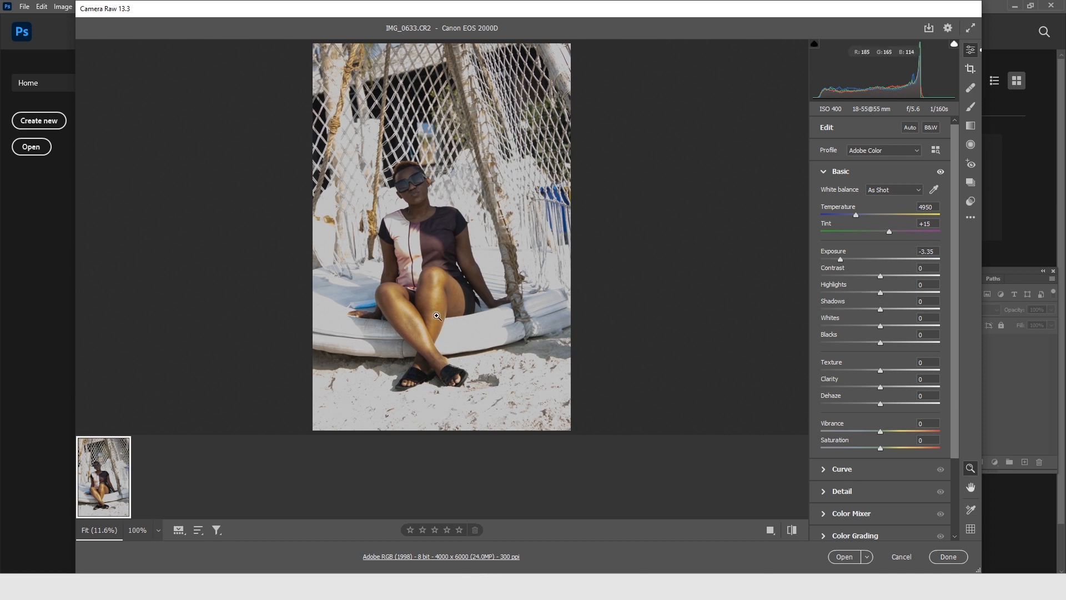
Recover the bright areas of the raw photo with highlights at -97 and whites at -80.
left_click(842, 293)
mouse_move(842, 292)
left_mouse_down()
mouse_move(859, 291)
mouse_move(821, 290)
mouse_move(862, 292)
mouse_move(813, 285)
mouse_move(859, 289)
mouse_move(825, 284)
left_mouse_up()
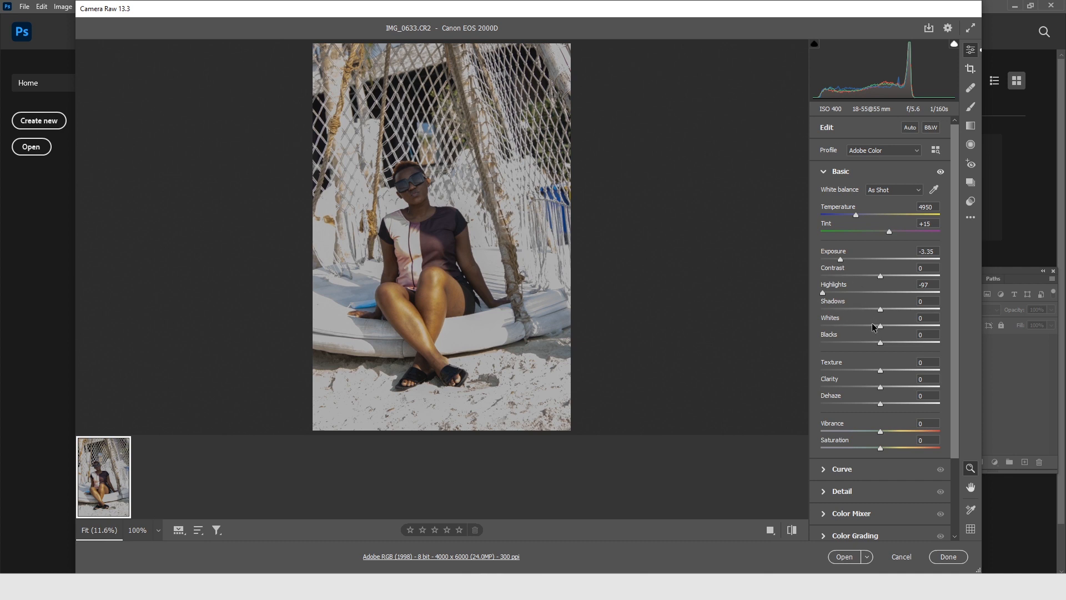
left_click_drag(881, 328, 833, 326)
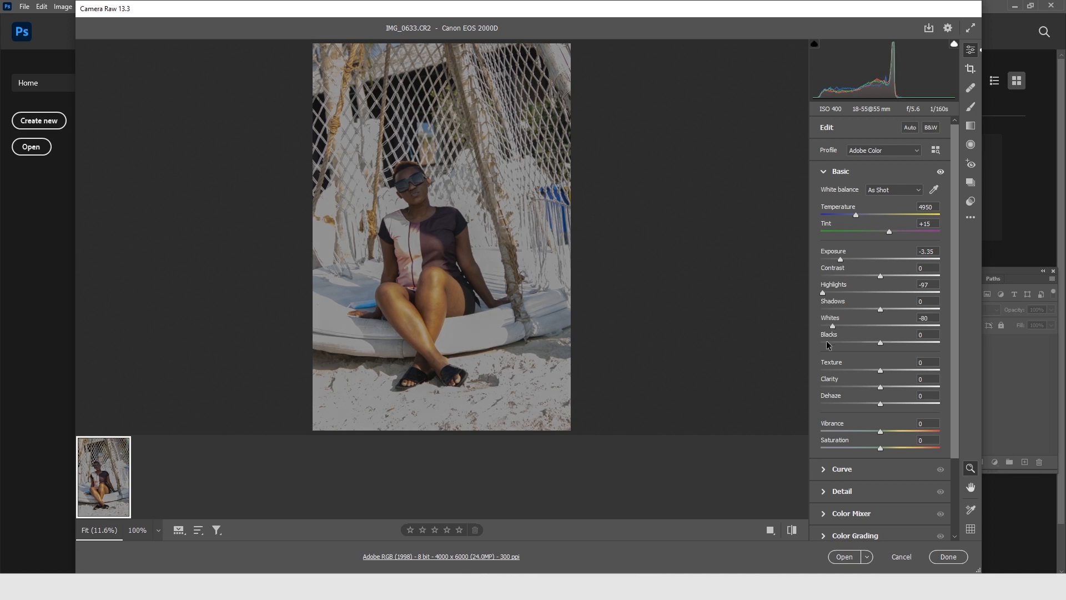
Brighten the dark areas by setting shadows to +74, checking the effect on the woman's face up close.
left_click(417, 192)
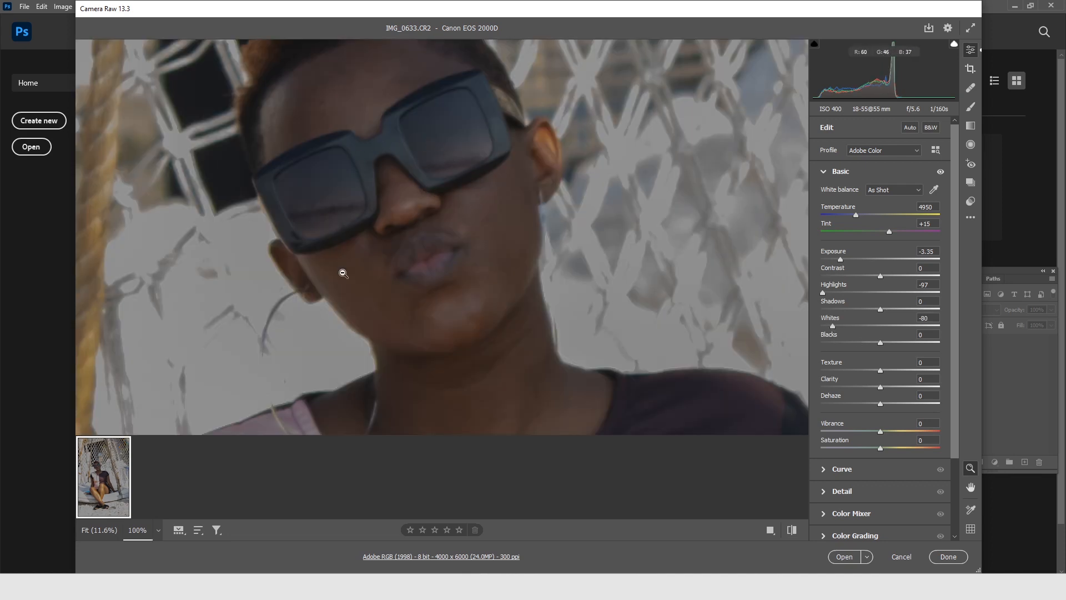
left_click_drag(880, 309, 922, 311)
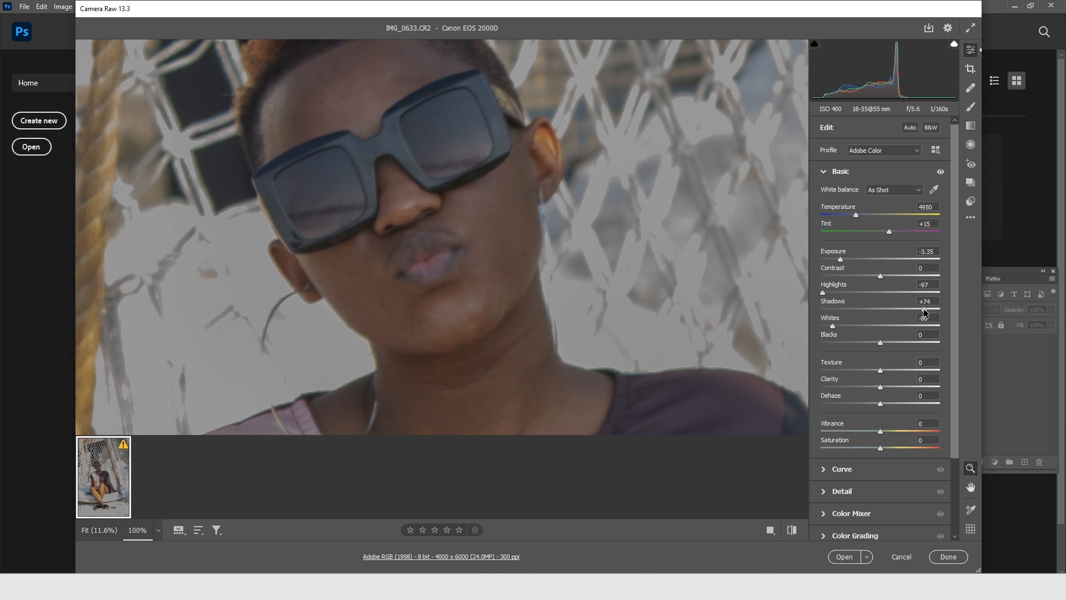
left_click(442, 242)
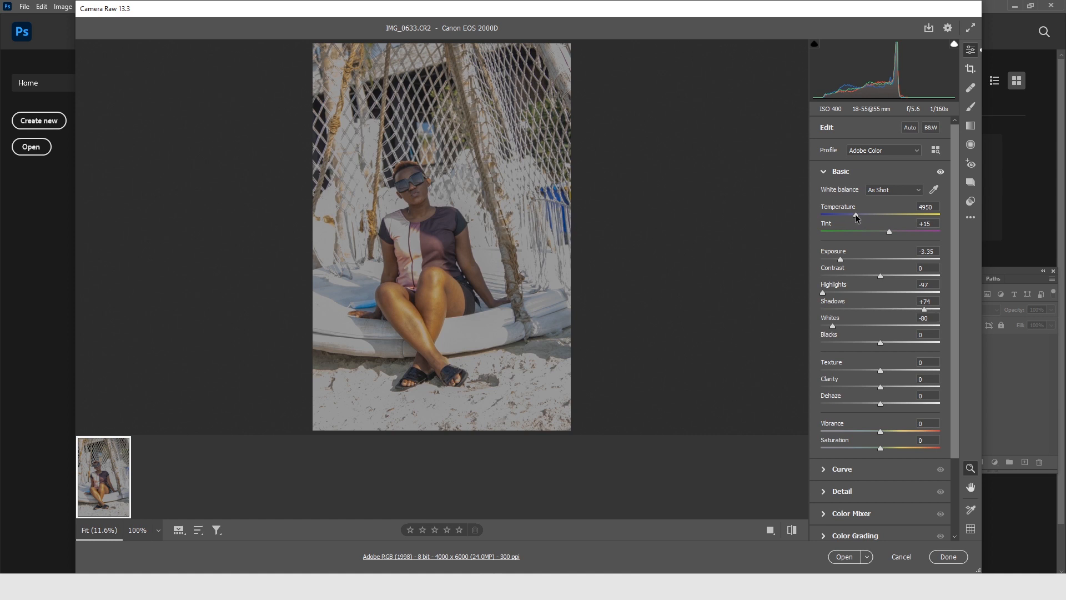
Set the white balance to temperature 5100 and tint +16, and apply the Adobe Landscape profile.
left_click_drag(856, 217, 858, 218)
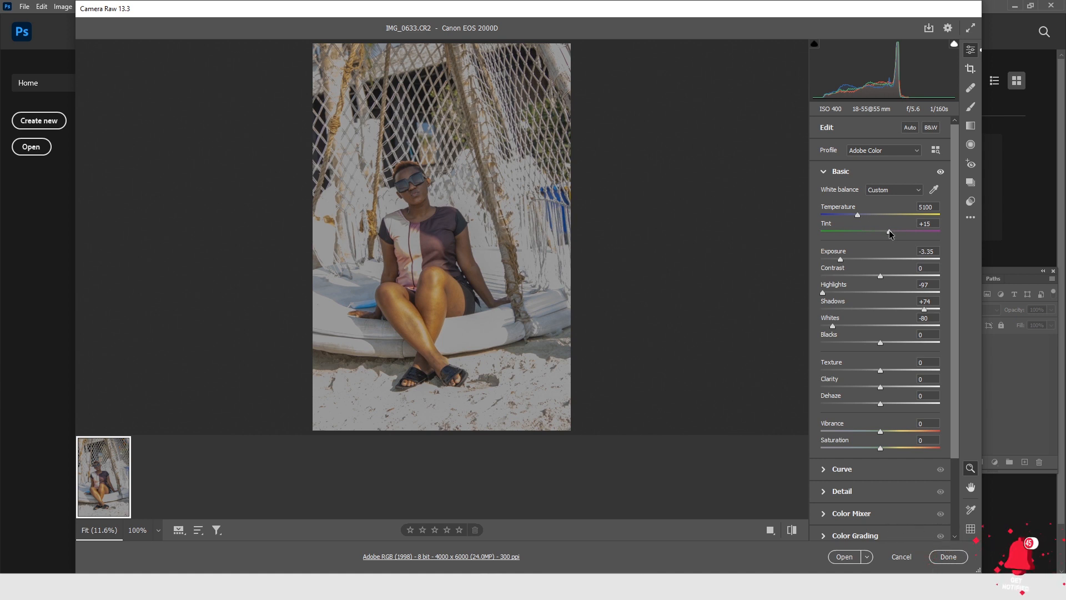
left_click_drag(889, 233, 892, 233)
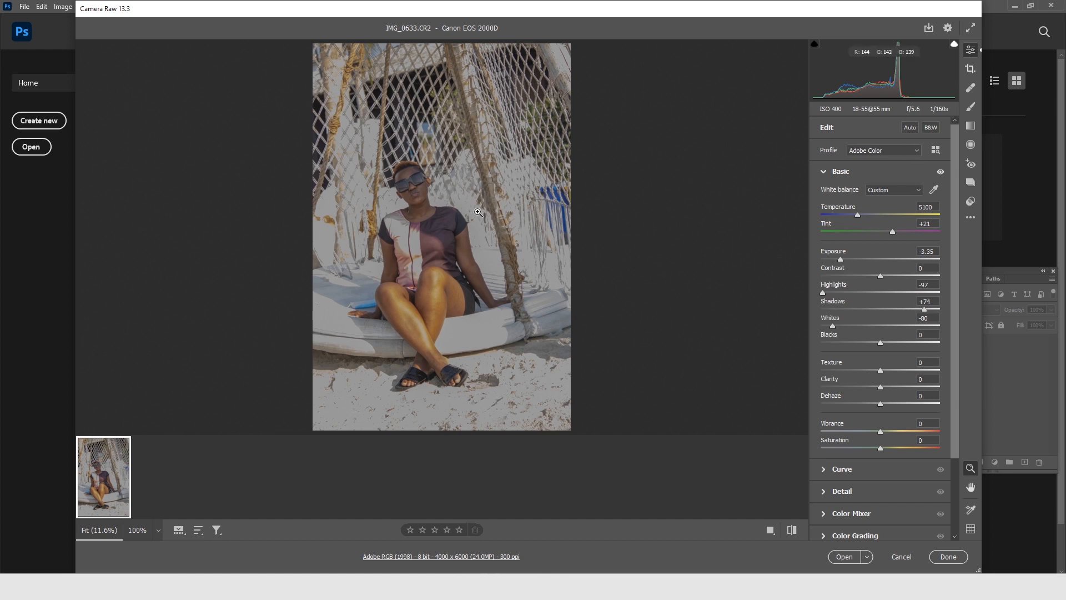
left_click(916, 153)
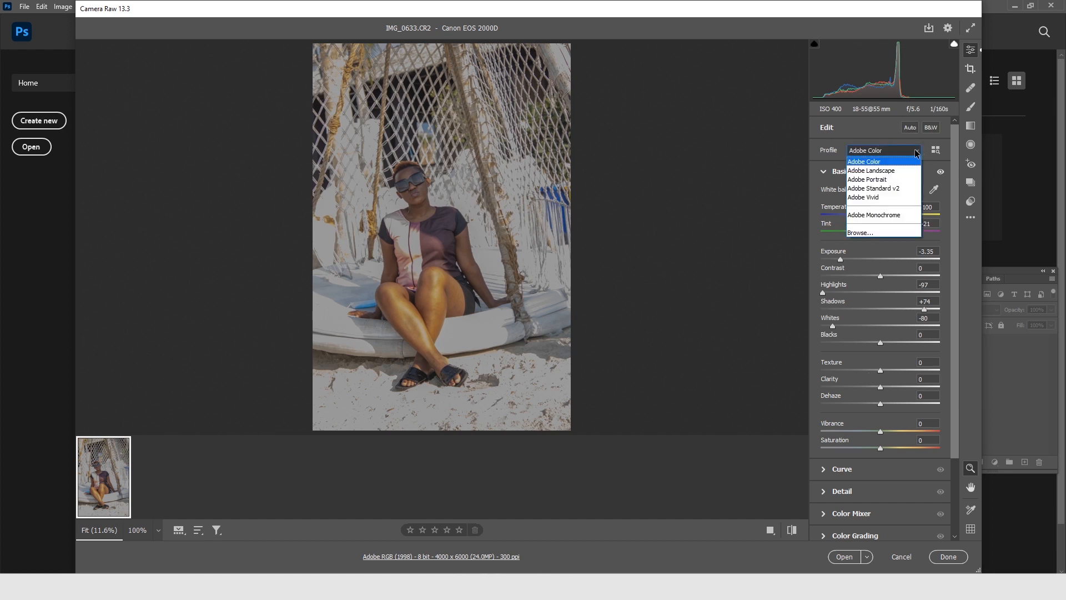
left_click(891, 172)
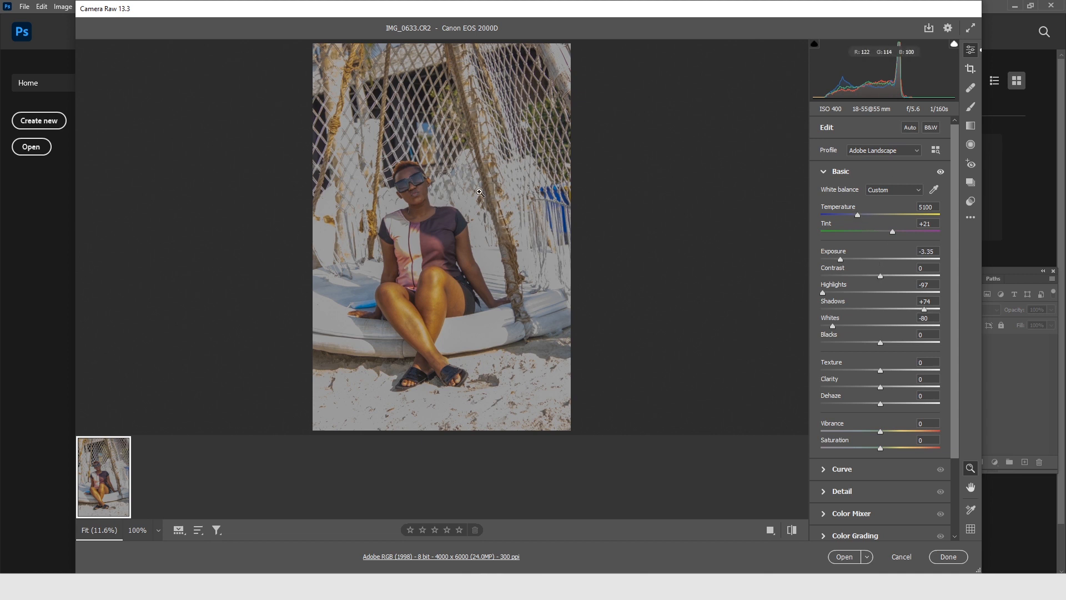
left_click_drag(893, 232, 889, 233)
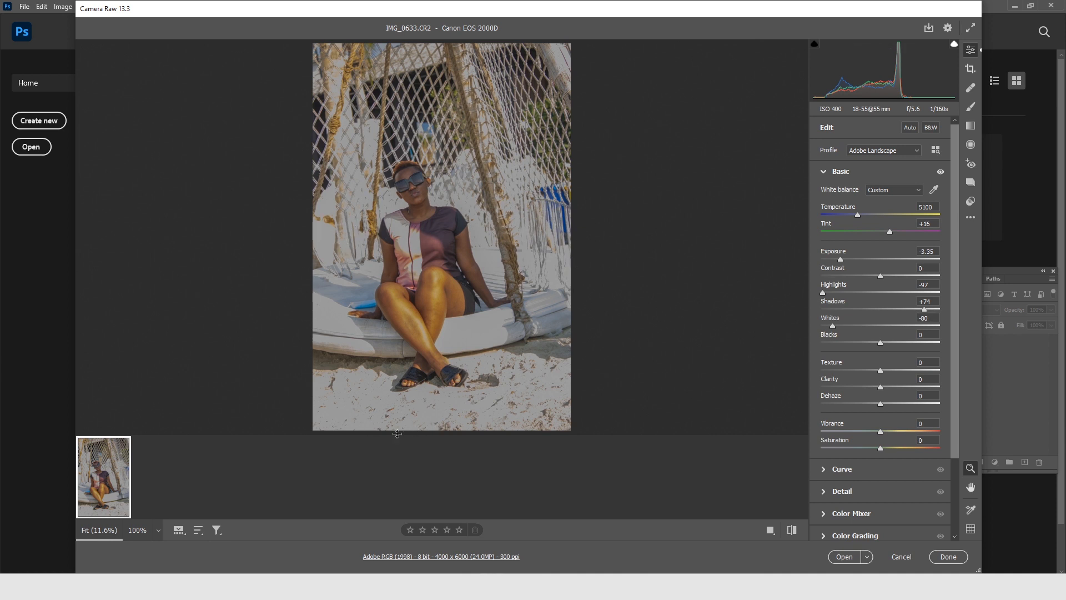
Add a graduated filter from the photo's lower-left corner upward with exposure -1.15, contrast -1 and whites -100, and open the result in Photoshop.
left_click(970, 126)
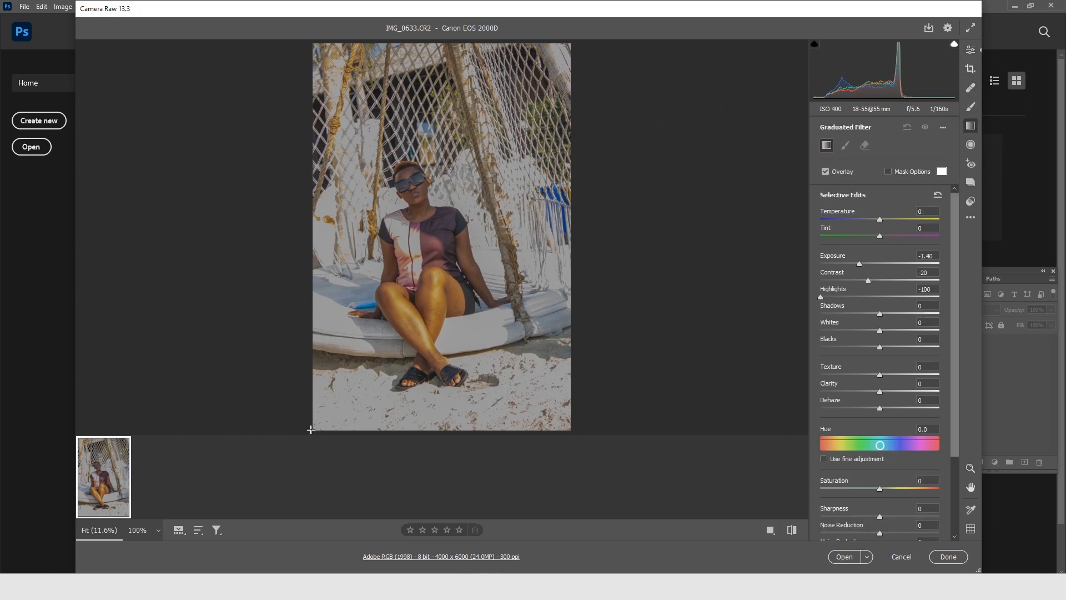
left_click_drag(311, 430, 351, 297)
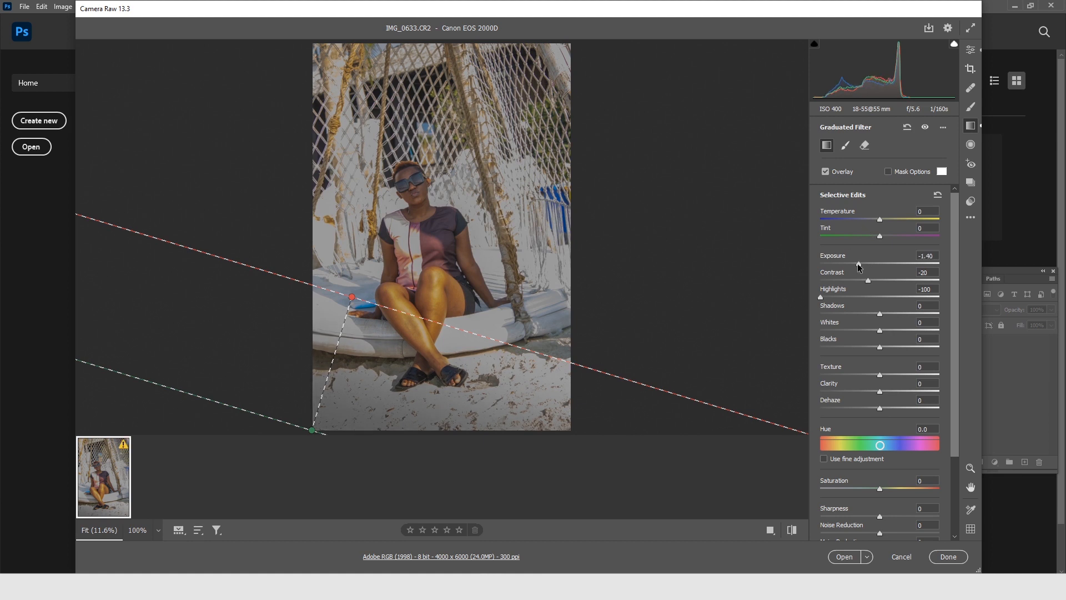
left_click_drag(859, 266, 879, 283)
left_click_drag(884, 332, 780, 333)
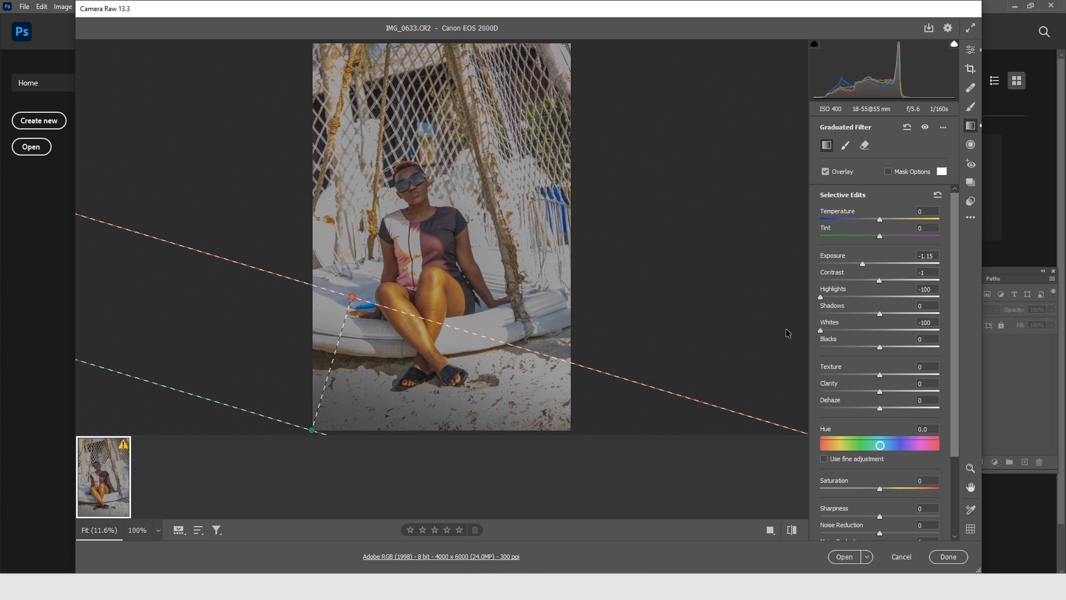
left_click(845, 560)
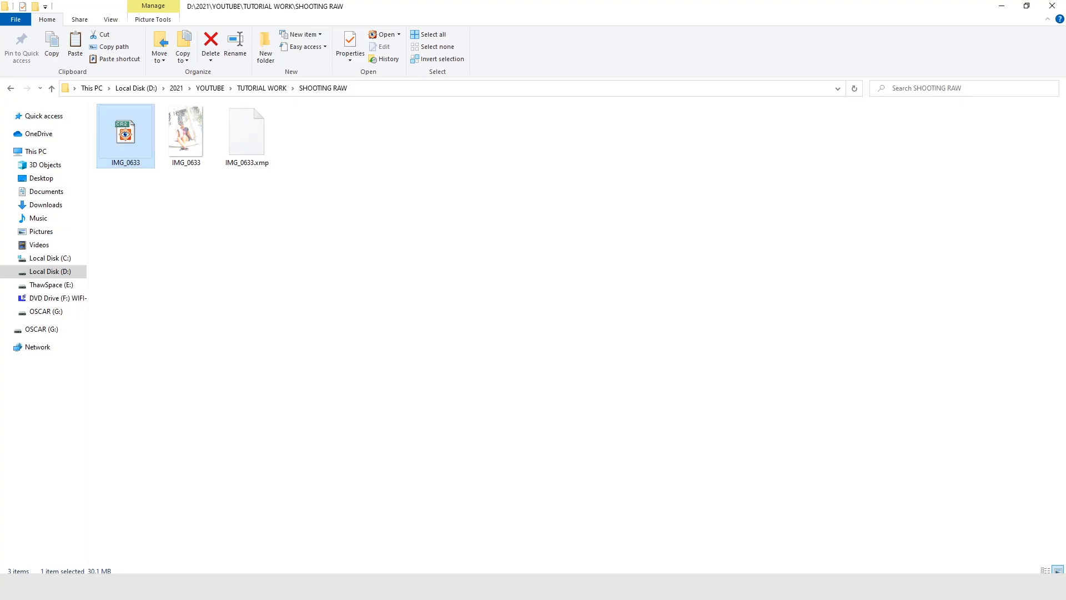
Open the JPG version of IMG_0633 from the folder as a separate document in Photoshop.
left_click(185, 129)
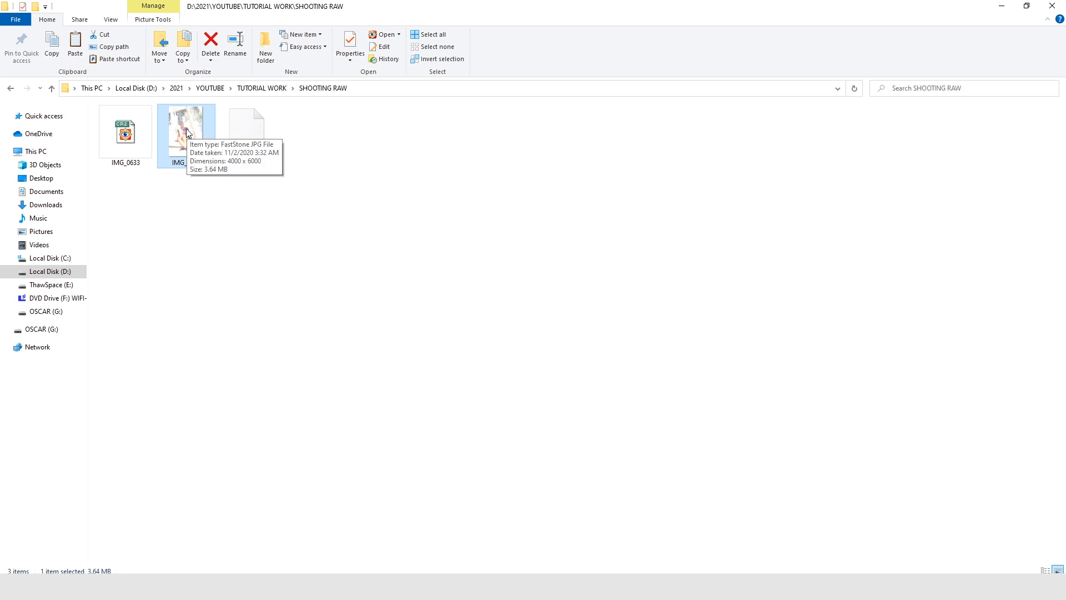
left_click_drag(188, 129, 432, 37)
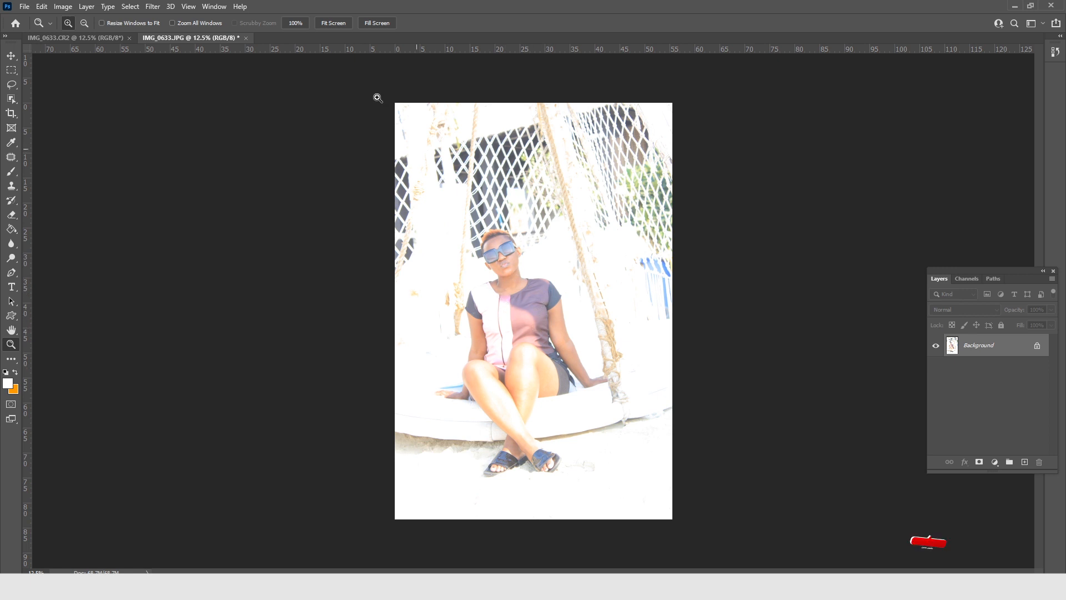
left_click(152, 6)
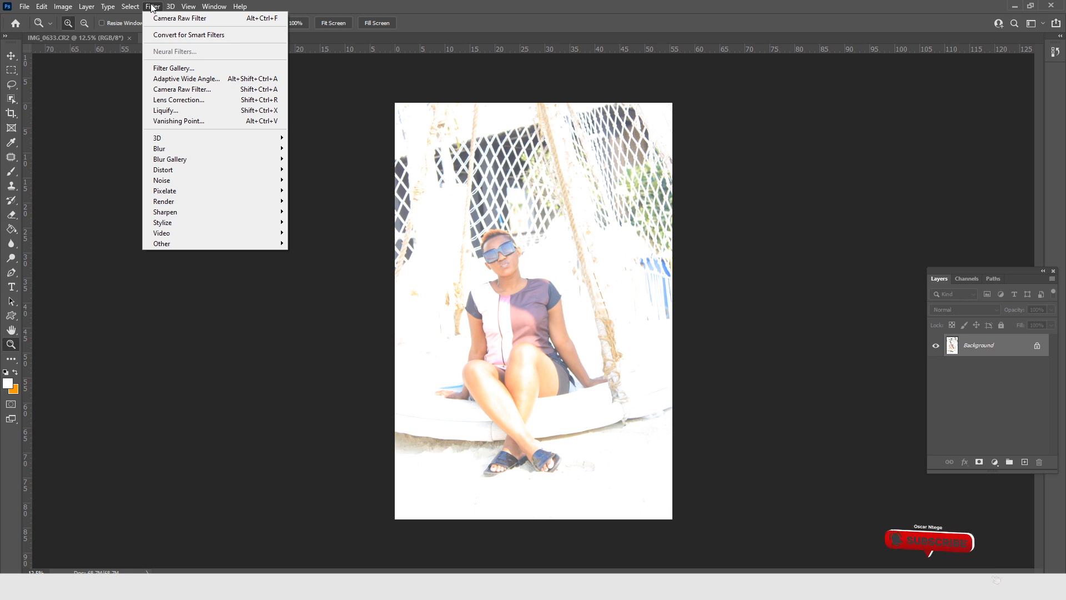
left_click(182, 18)
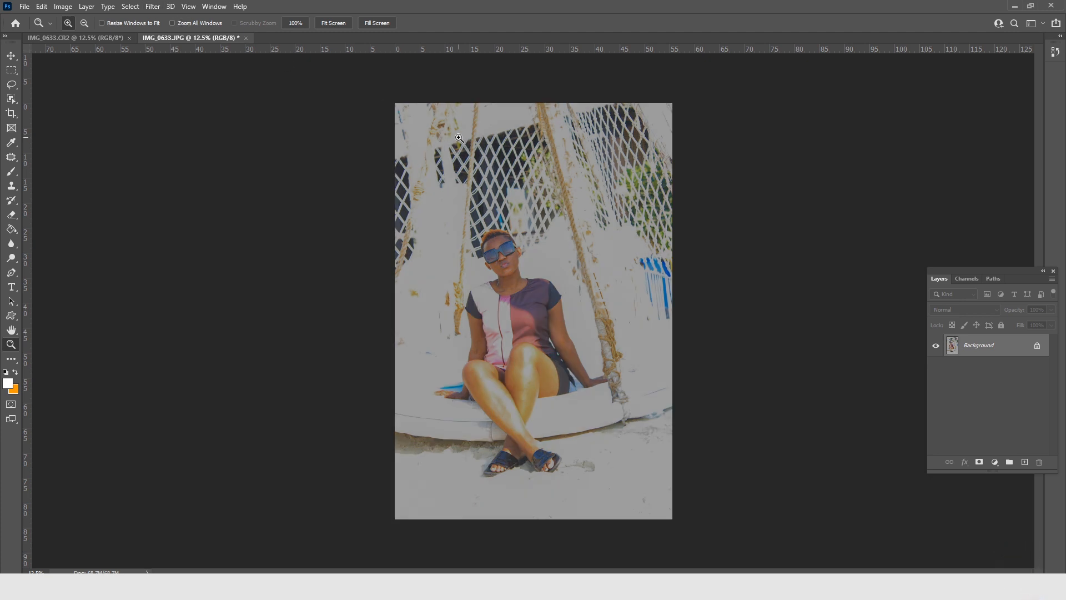
key("ctrl+z")
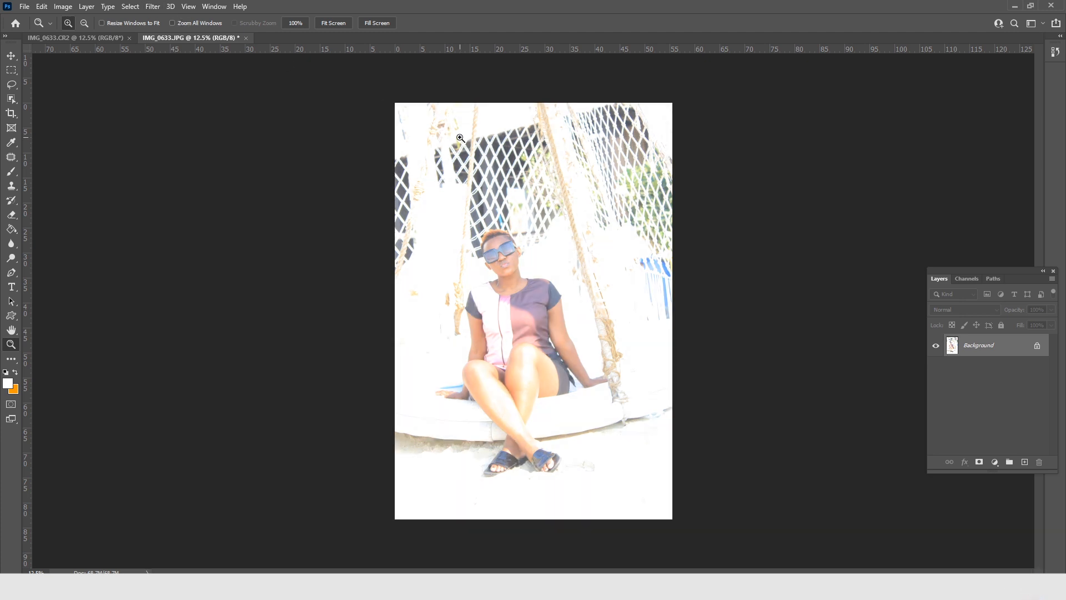
Open the JPG photo in the Camera Raw Filter and set its exposure to -2.60.
left_click(153, 7)
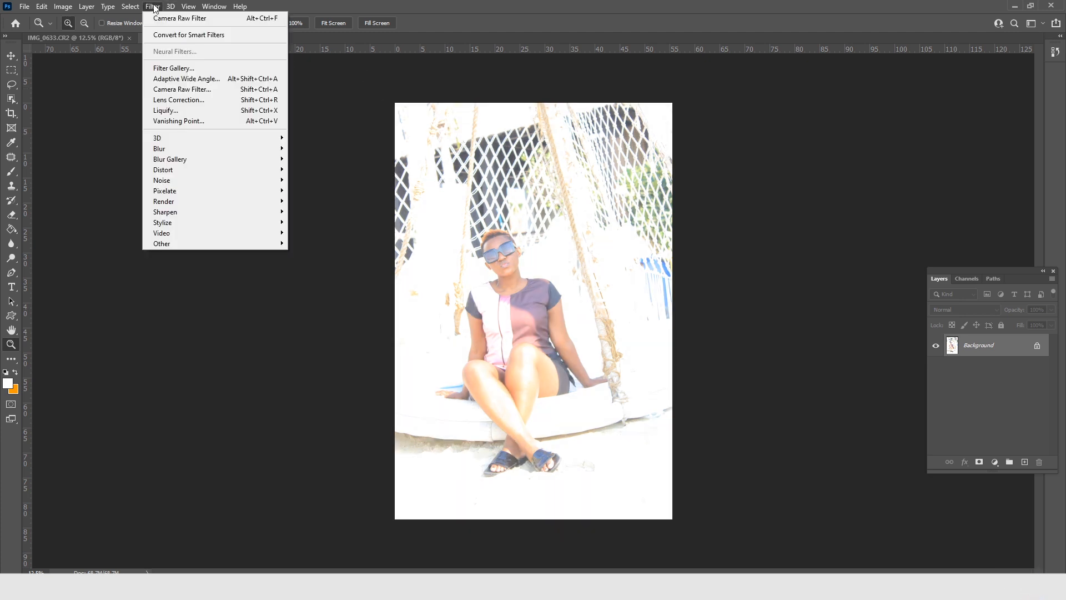
left_click(211, 90)
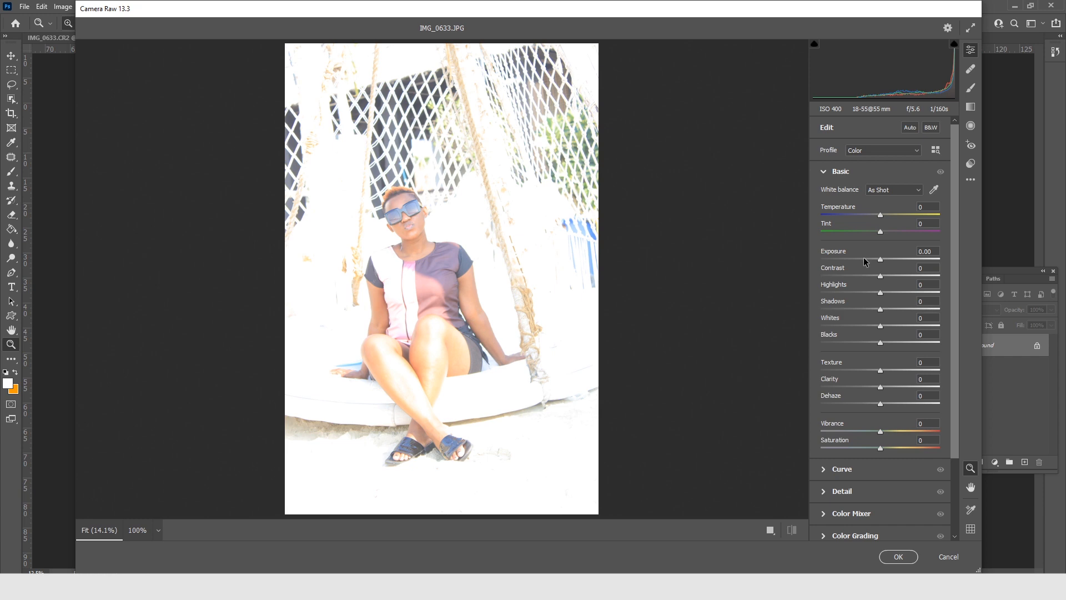
left_click_drag(864, 260, 849, 257)
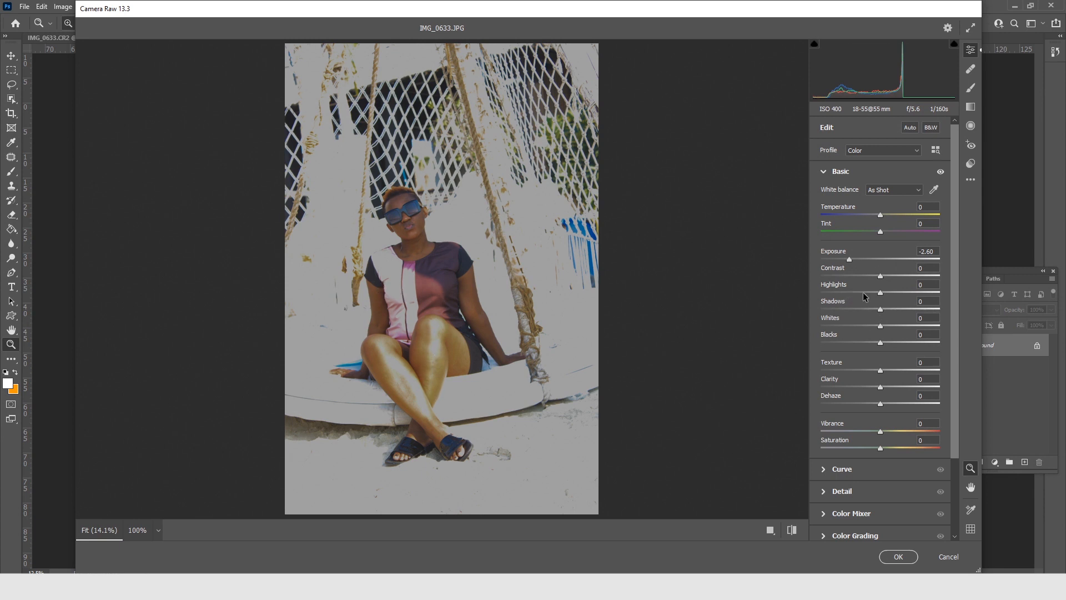
Set the JPG photo's highlights to -100, whites to -100, contrast to +14 and shadows to +49.
left_click_drag(880, 293, 808, 294)
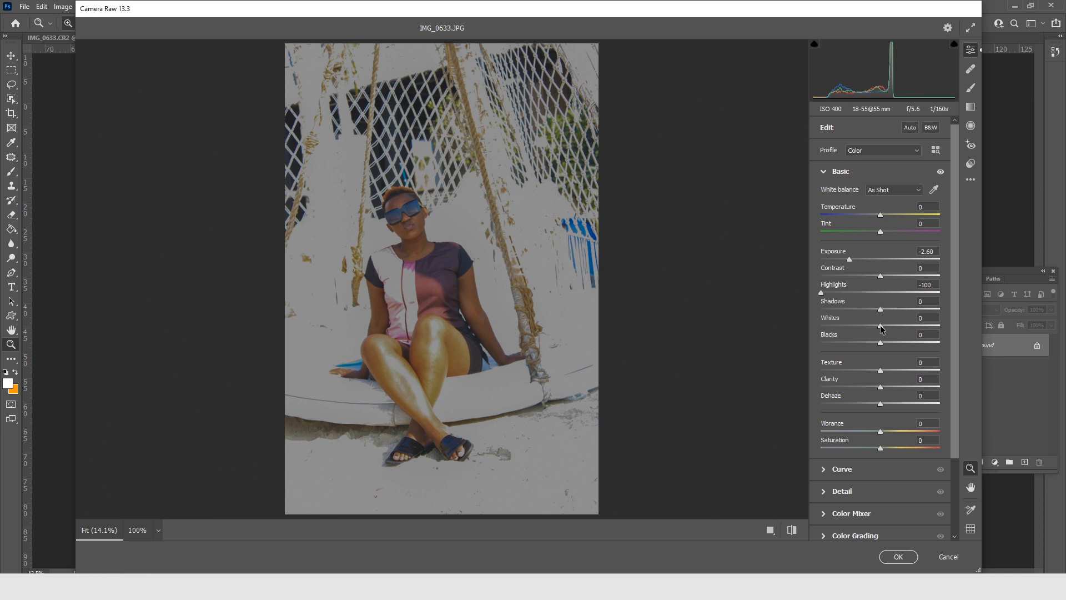
left_click_drag(882, 329, 821, 329)
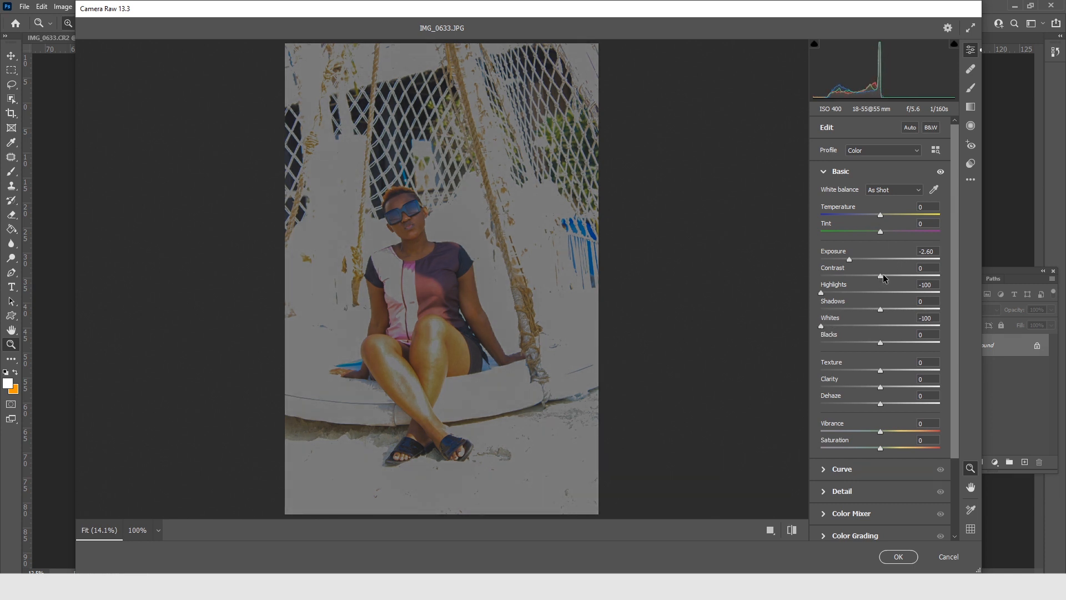
left_click_drag(880, 276, 891, 276)
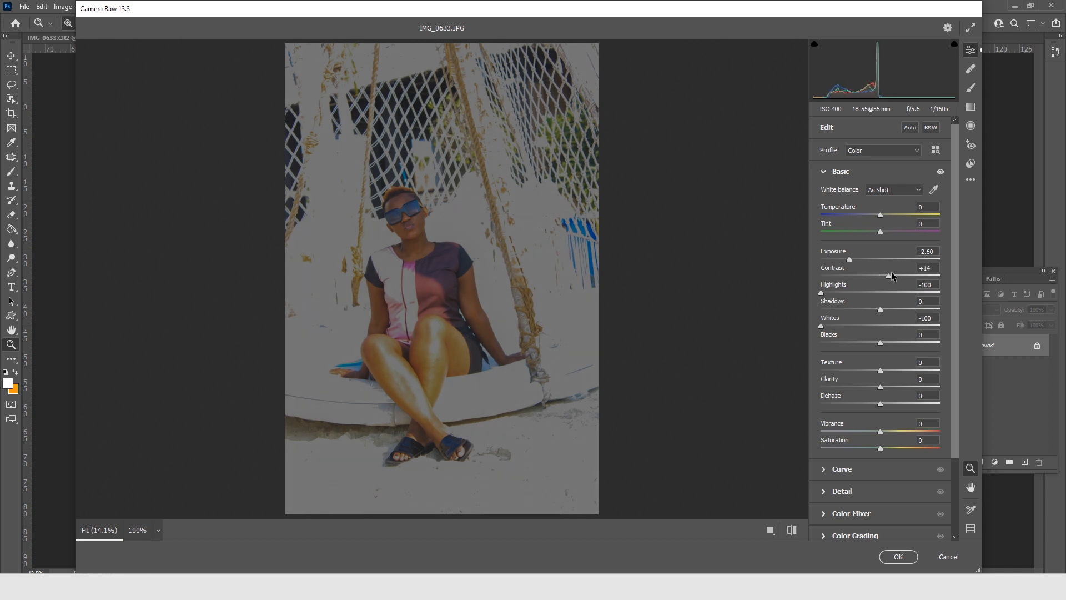
left_click(901, 309)
left_click_drag(906, 308, 909, 308)
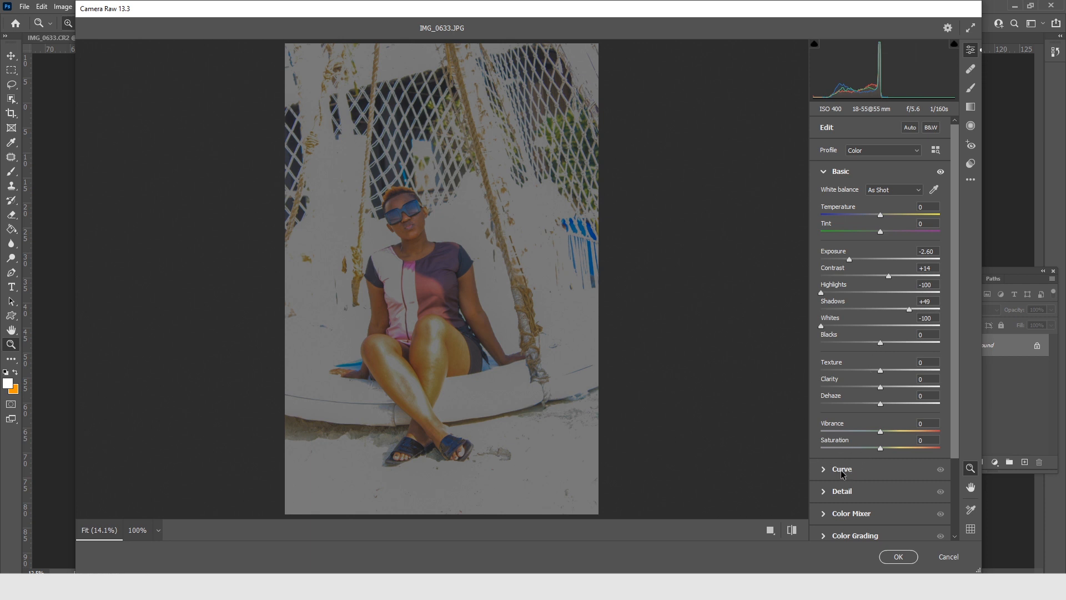
Add a graduated filter from the photo's lower-left corner up to the knee with exposure -1.15, highlights -100 and whites -100, and apply the Camera Raw edits.
left_click(972, 107)
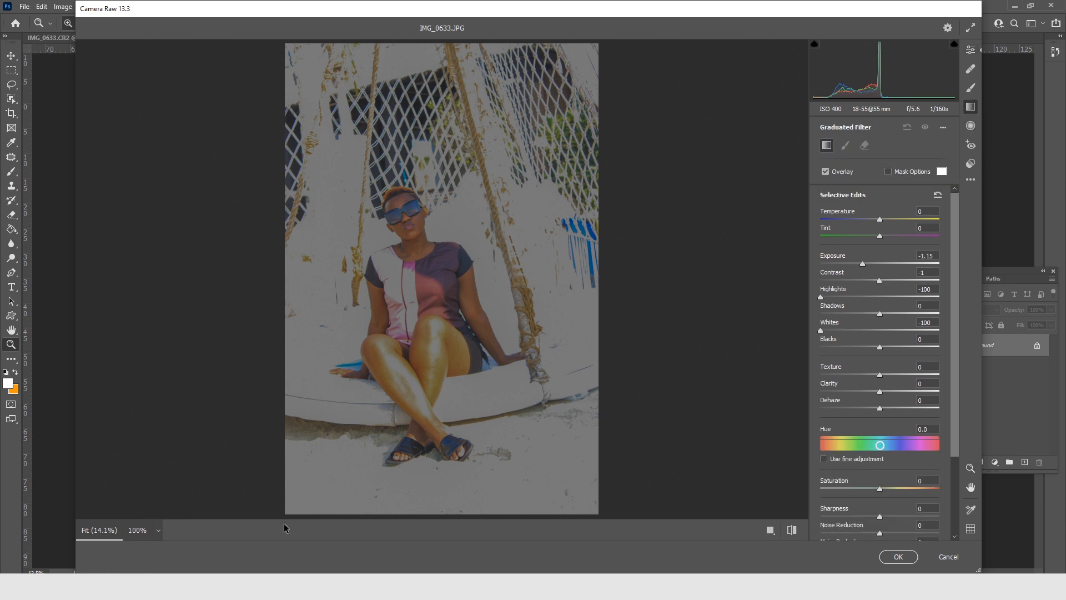
left_click_drag(286, 512, 368, 336)
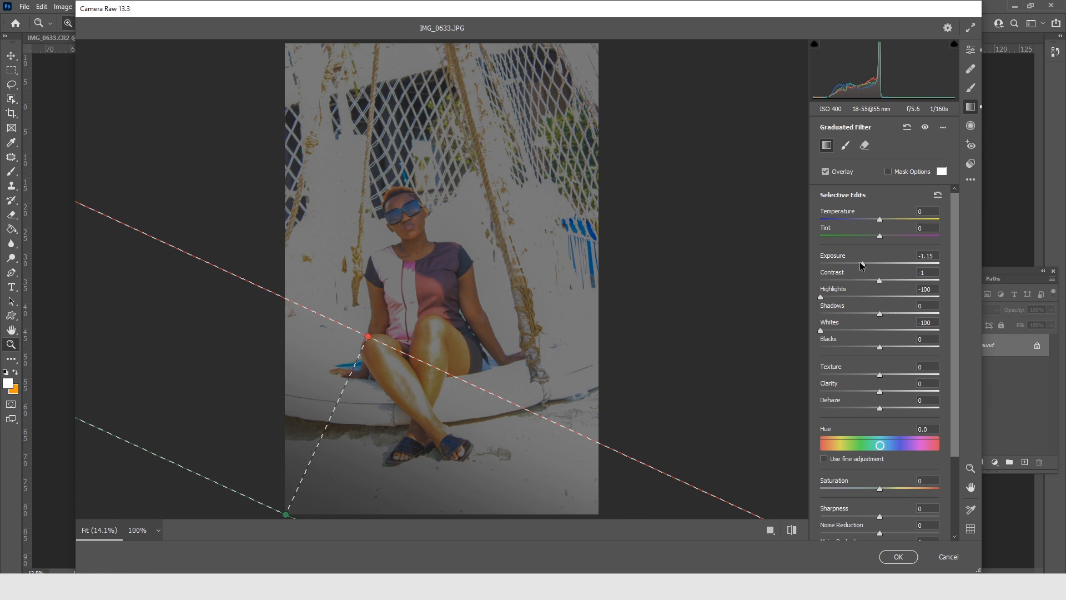
left_click_drag(862, 262, 862, 262)
left_click(898, 556)
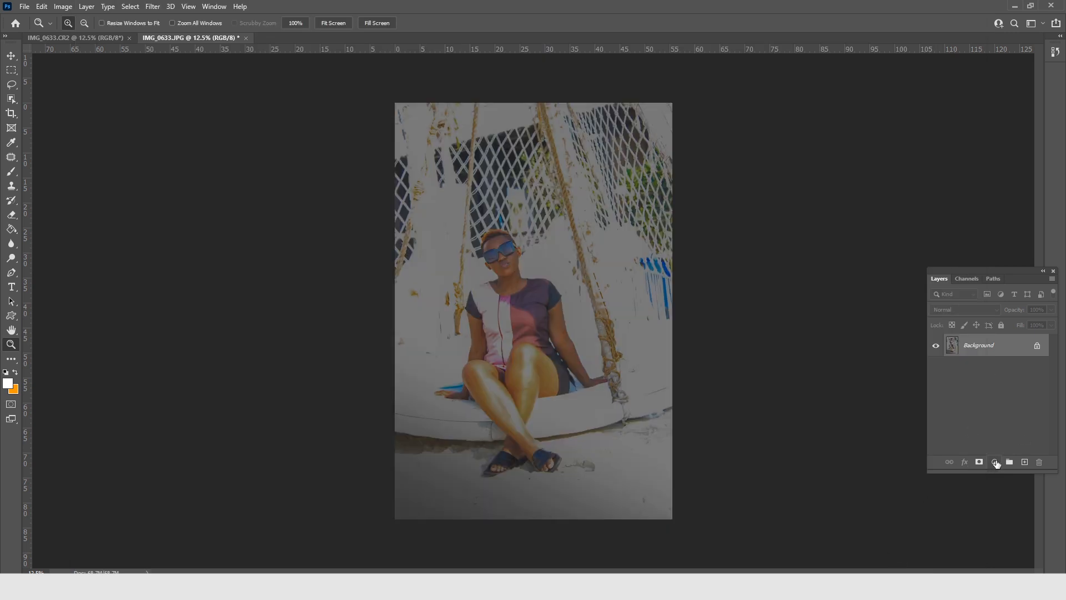
Add an Exposure adjustment layer above the JPG photo's Background layer.
left_click(995, 462)
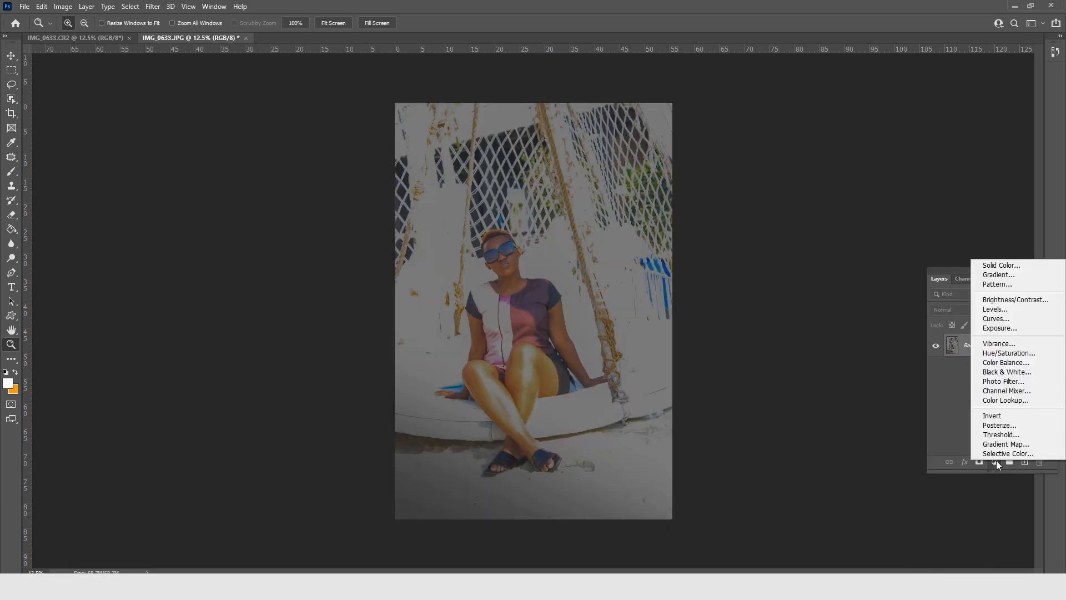
left_click(1008, 329)
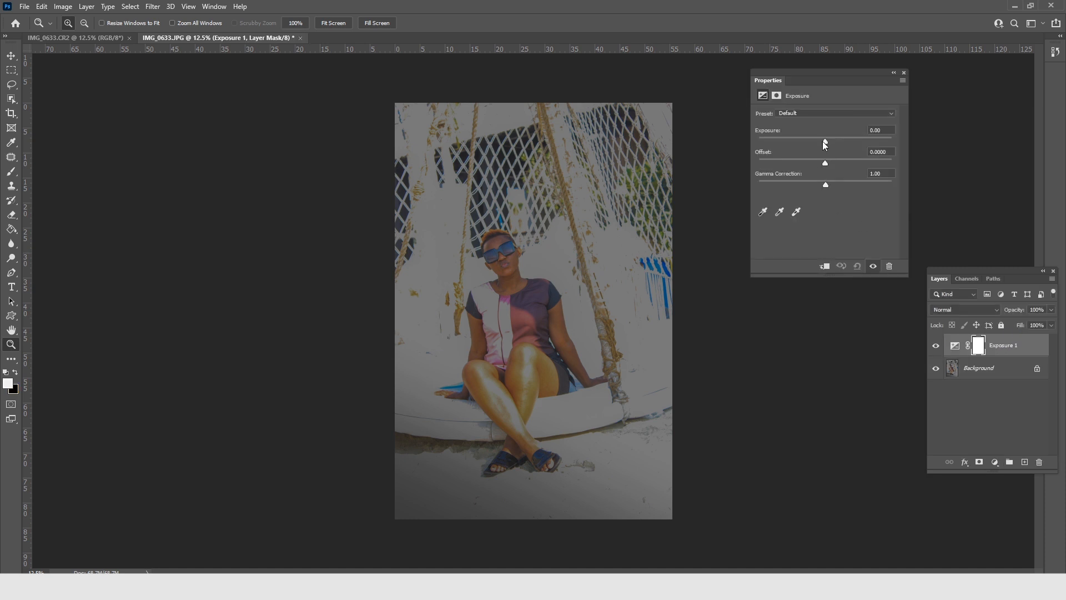
mouse_move(825, 142)
left_mouse_down()
mouse_move(807, 142)
mouse_move(825, 142)
left_mouse_up()
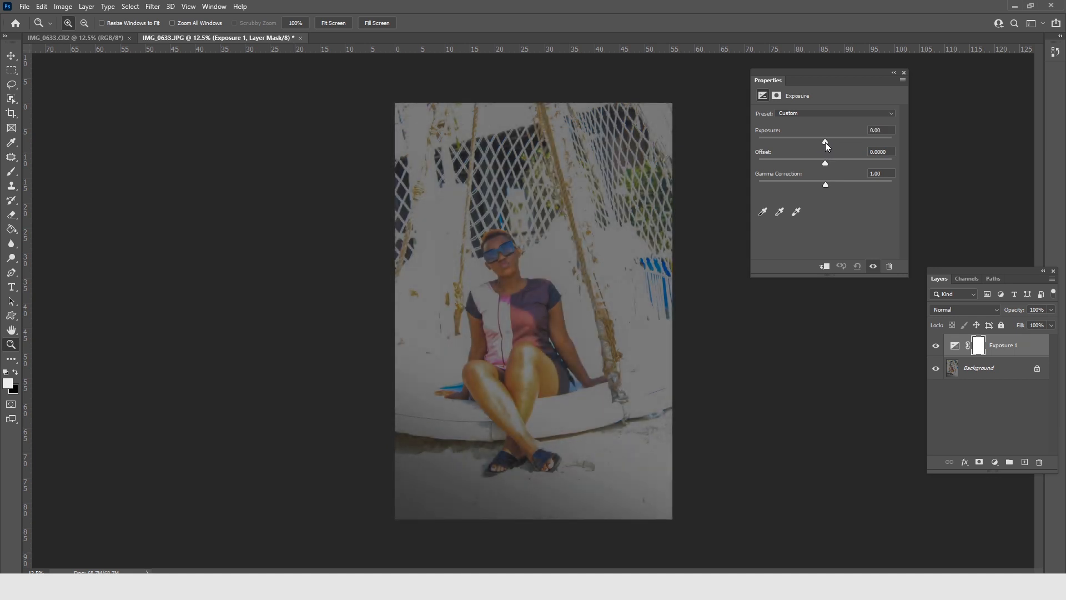
left_click(904, 72)
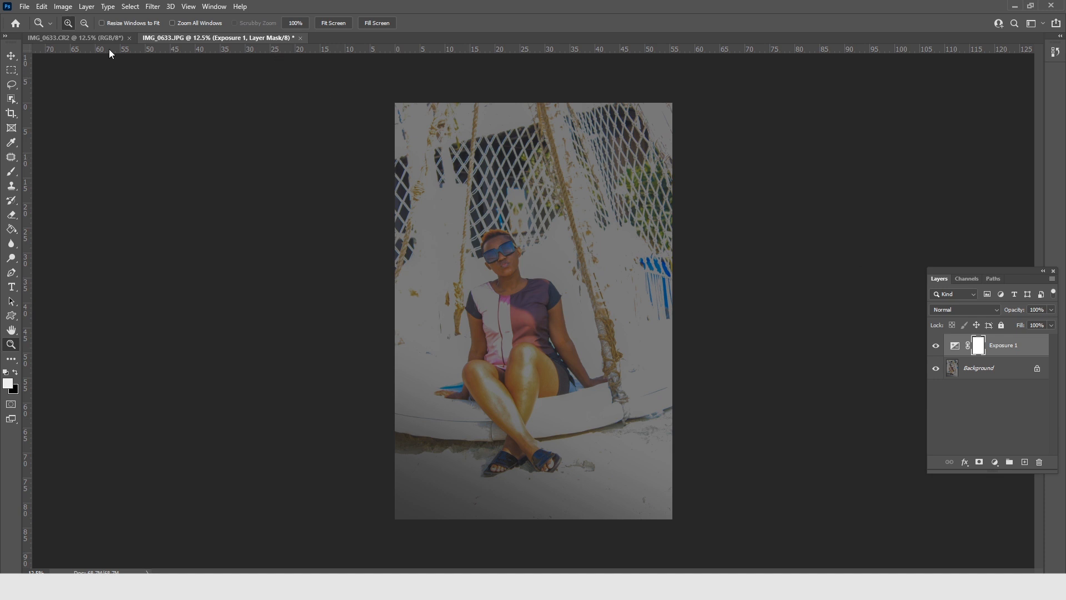
Undock the JPG and CR2 versions of IMG_0633 into separate floating windows.
left_click(68, 38)
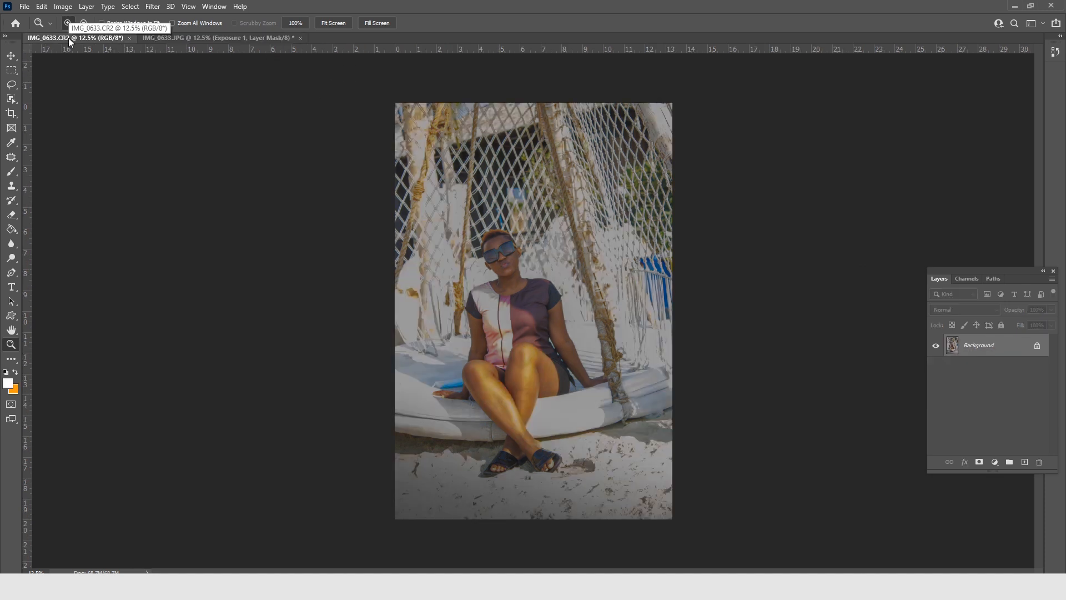
left_click(532, 310)
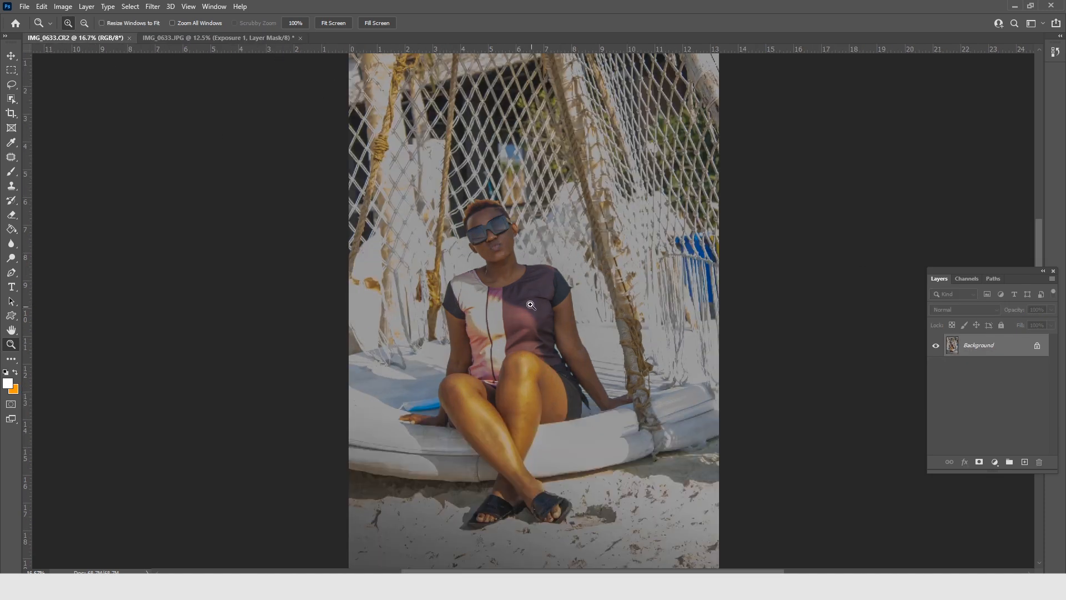
left_click(531, 304)
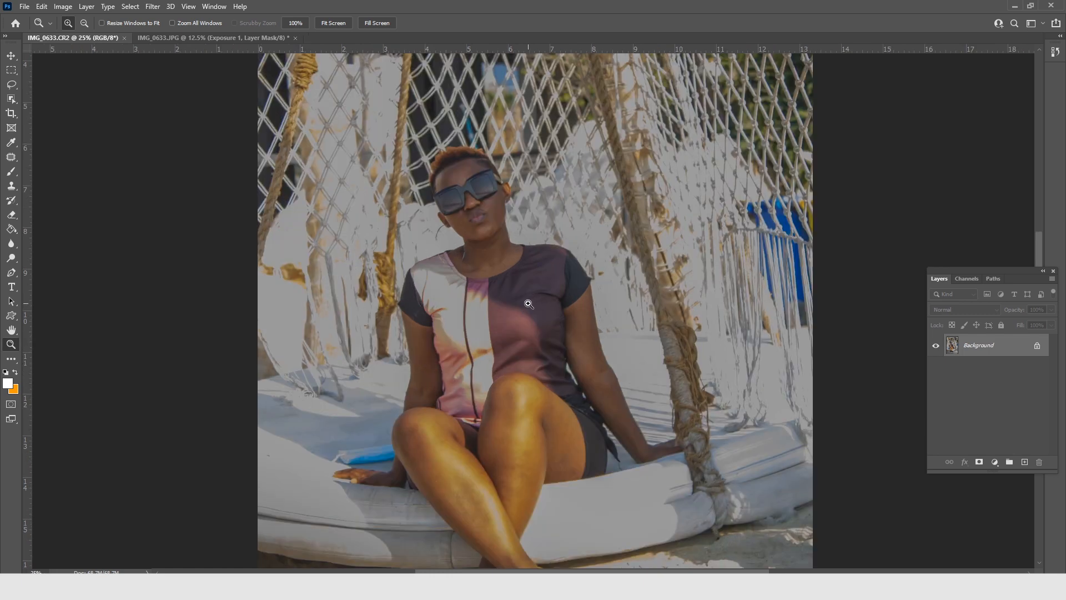
left_click_drag(200, 36, 365, 116)
left_click_drag(441, 109, 214, 97)
left_click_drag(65, 35, 477, 122)
left_click_drag(684, 131, 651, 53)
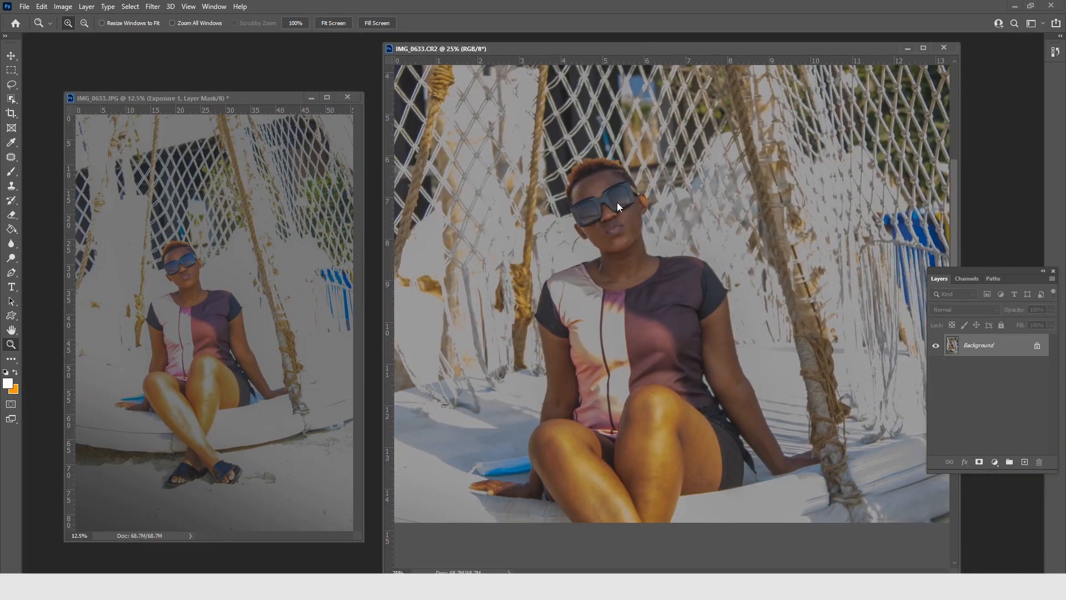
Zoom the CR2 photo out to 12.5%, narrow its window and arrange the JPG and CR2 windows side by side.
left_click(606, 296, "alt")
left_click(607, 297, "alt")
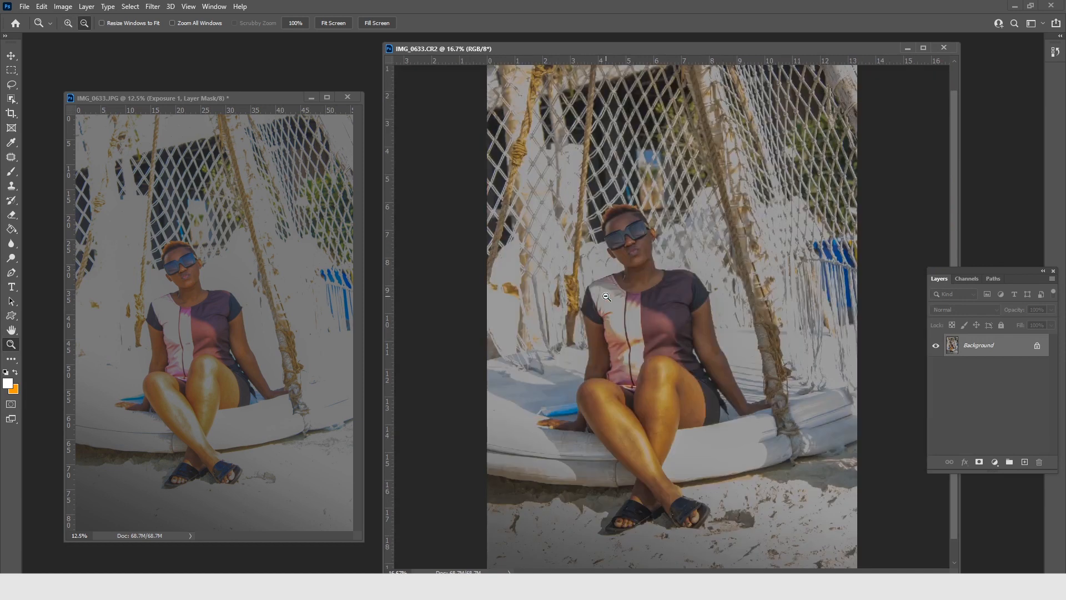
left_click(606, 297, "alt")
left_click_drag(866, 42, 859, 180)
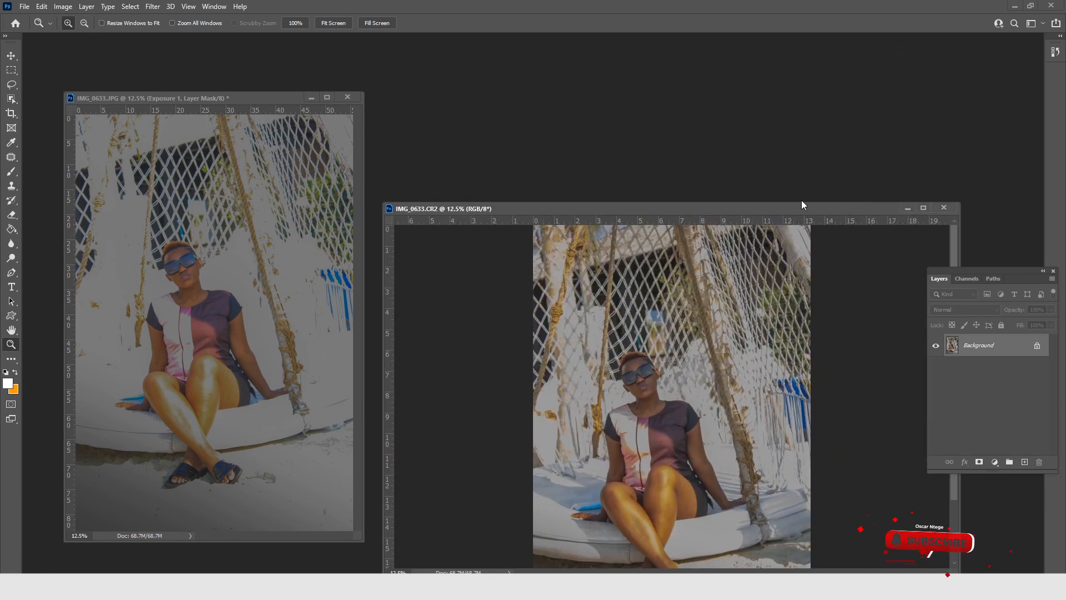
left_click_drag(801, 200, 781, 68)
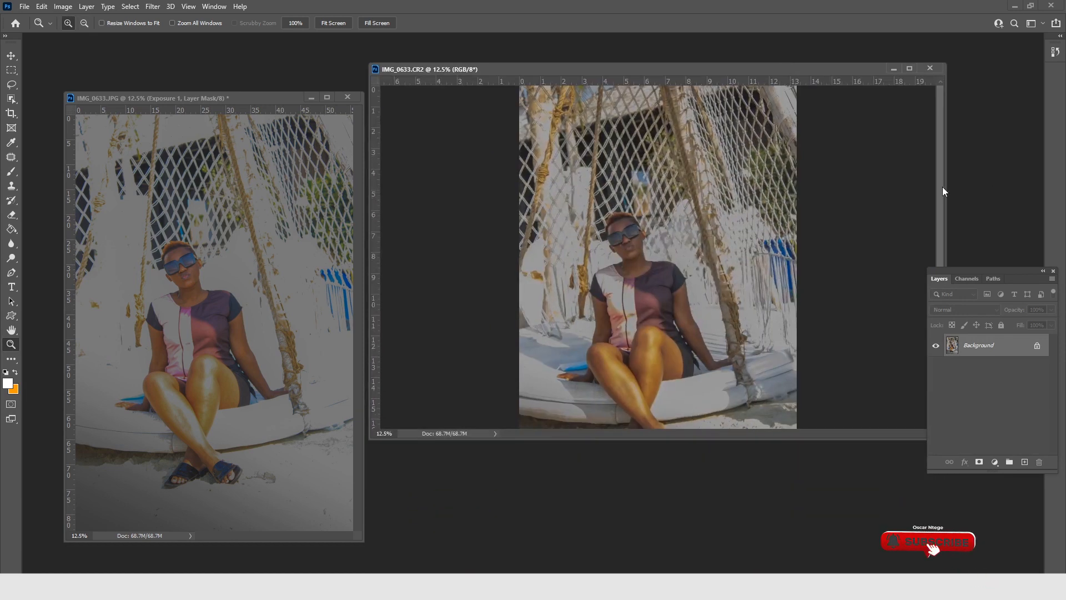
left_click_drag(942, 190, 671, 203)
left_click_drag(564, 66, 674, 101)
left_click_drag(205, 98, 335, 106)
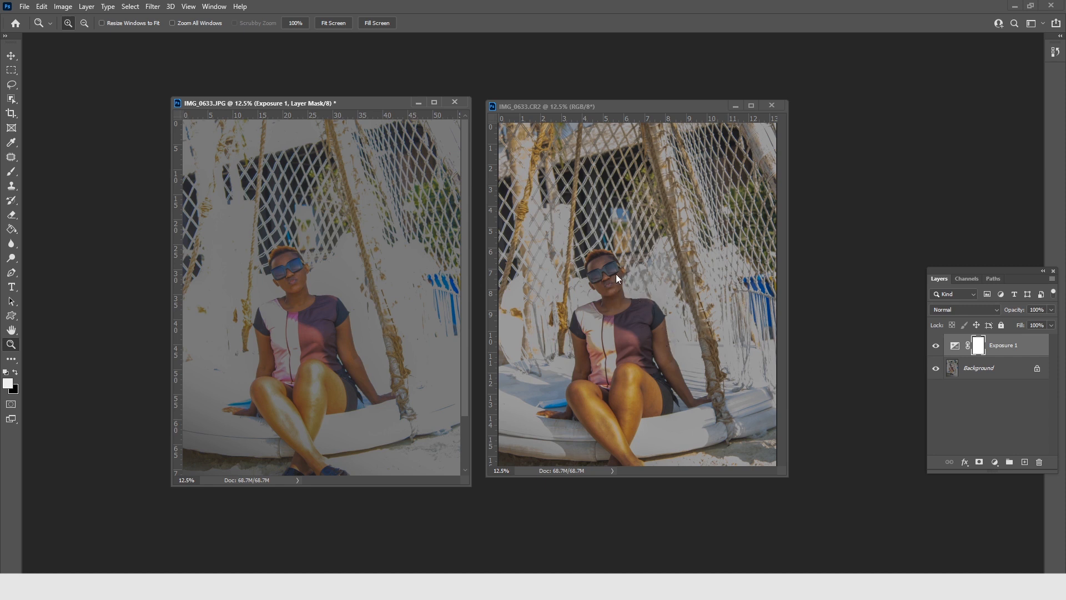
Enlarge the woman's face to 50% in both the JPG and CR2 photos to compare the recovered detail.
left_click(292, 268)
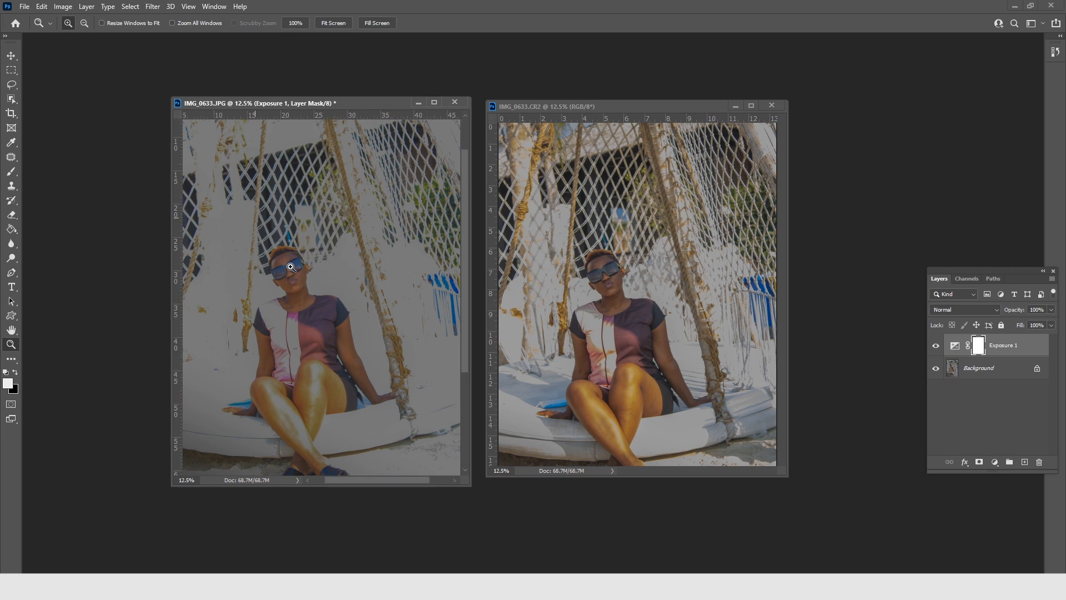
left_click(285, 286)
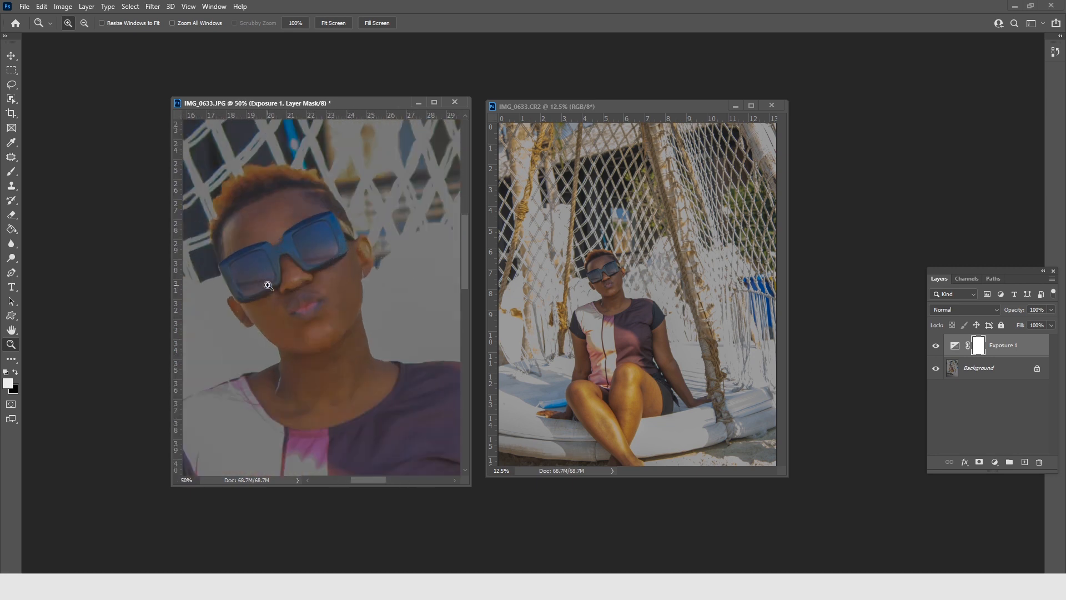
left_click(610, 258)
left_click(610, 260)
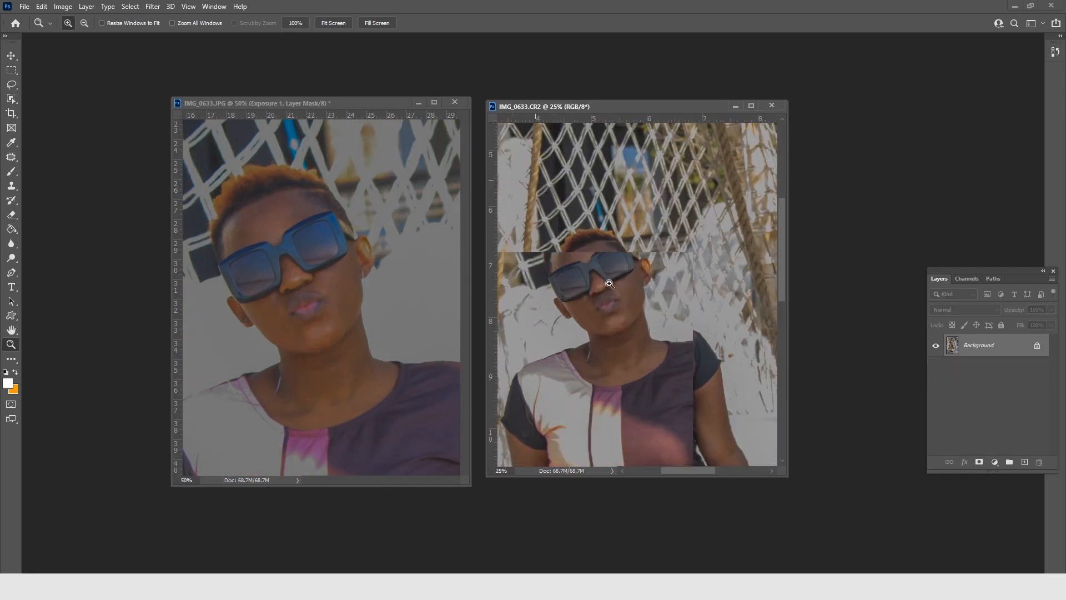
left_click(611, 284)
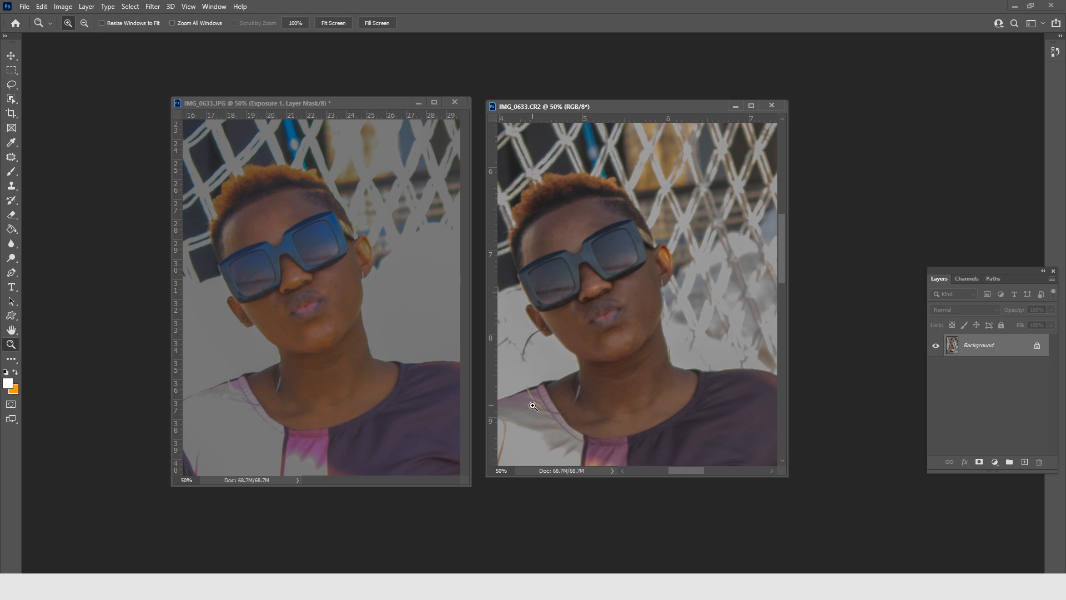
Compare the highlights on the woman's shirt in the CR2 and JPG photos at 50%.
left_click_drag(607, 387, 652, 219)
left_click_drag(649, 317, 638, 294)
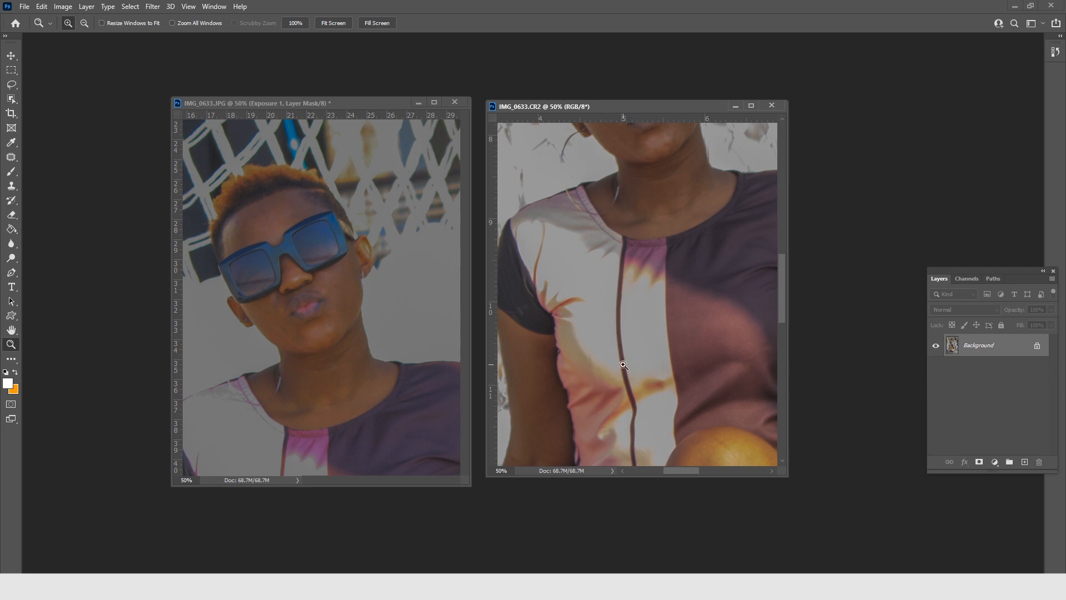
left_click(322, 393)
left_click_drag(357, 303, 392, 163)
left_click_drag(360, 310, 353, 284)
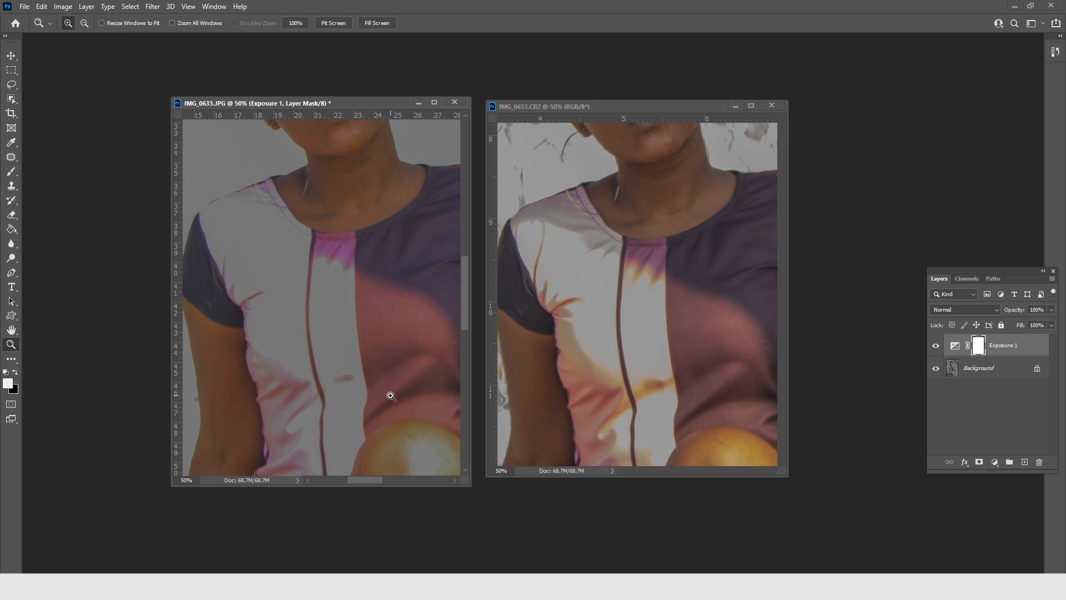
Compare the skin highlights on the woman's legs in the JPG and CR2 photos at 50%.
left_click_drag(374, 405, 393, 262)
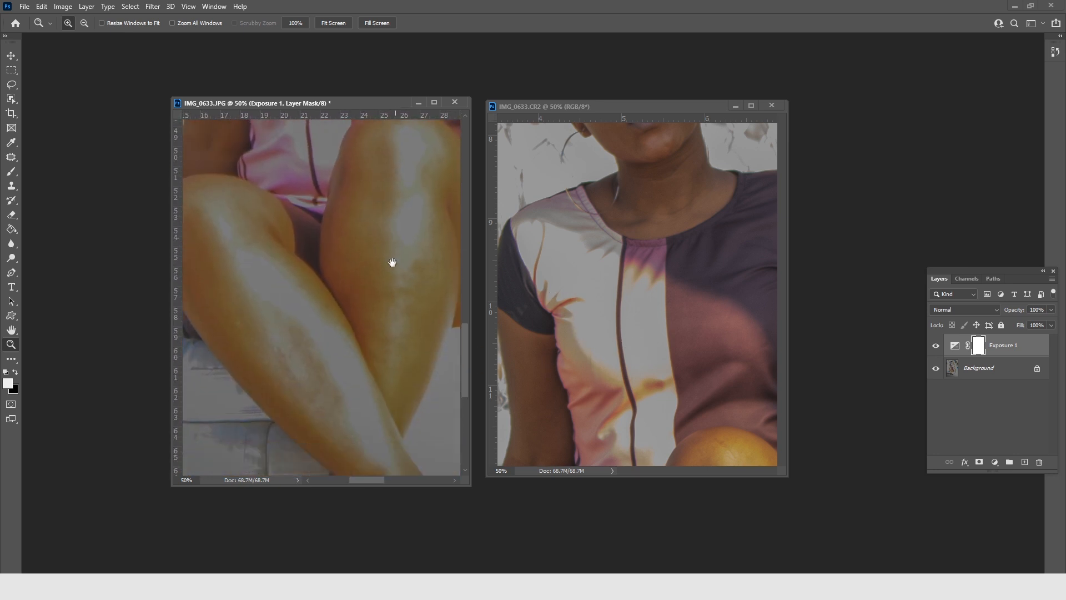
left_click(702, 371)
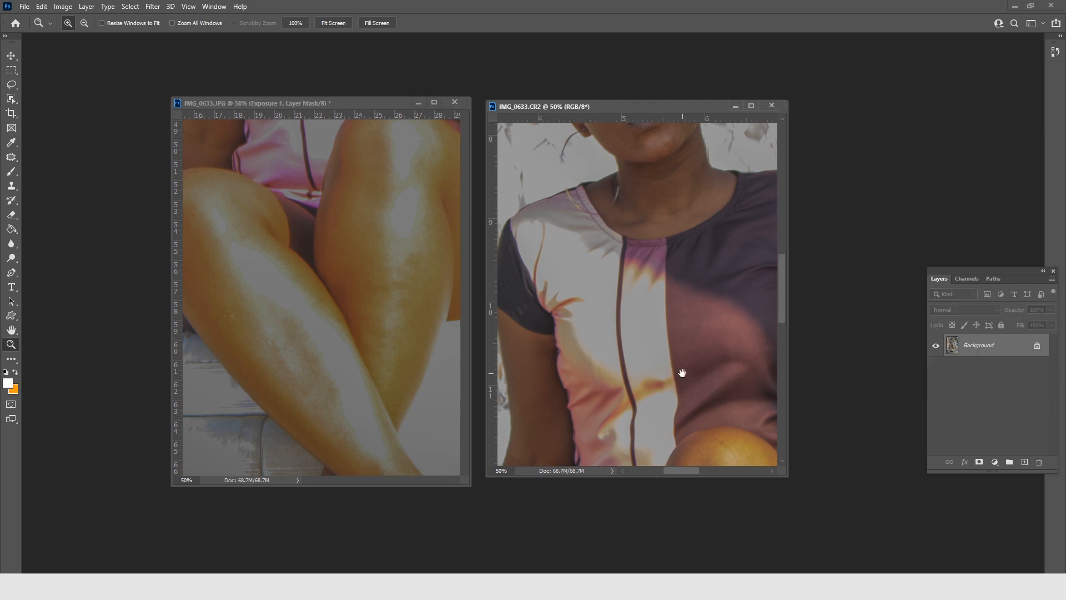
left_click_drag(682, 373, 657, 258)
left_click_drag(718, 394, 684, 293)
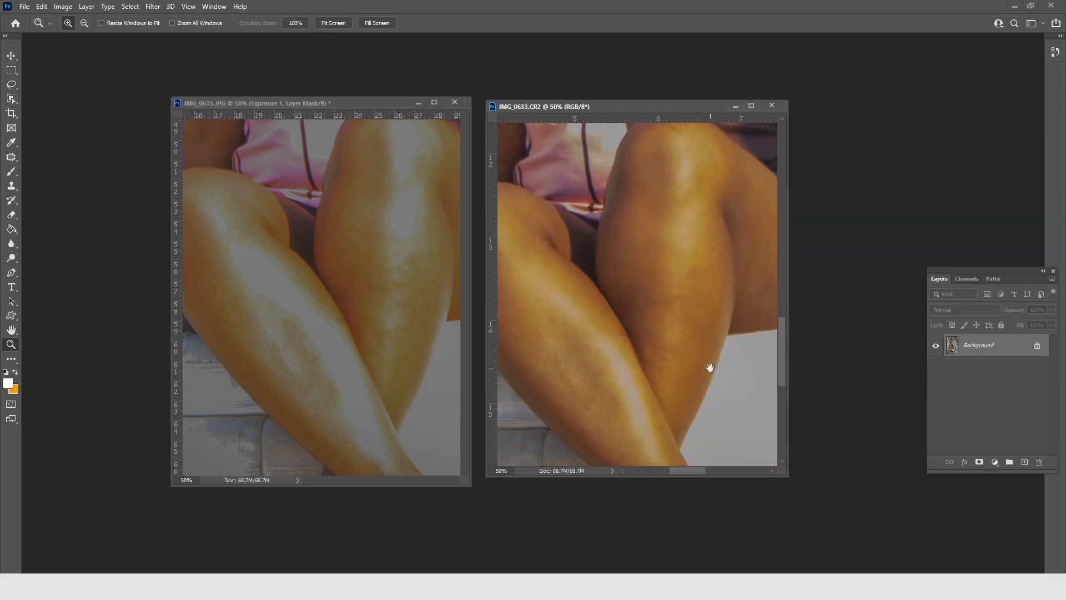
left_click_drag(710, 368, 707, 345)
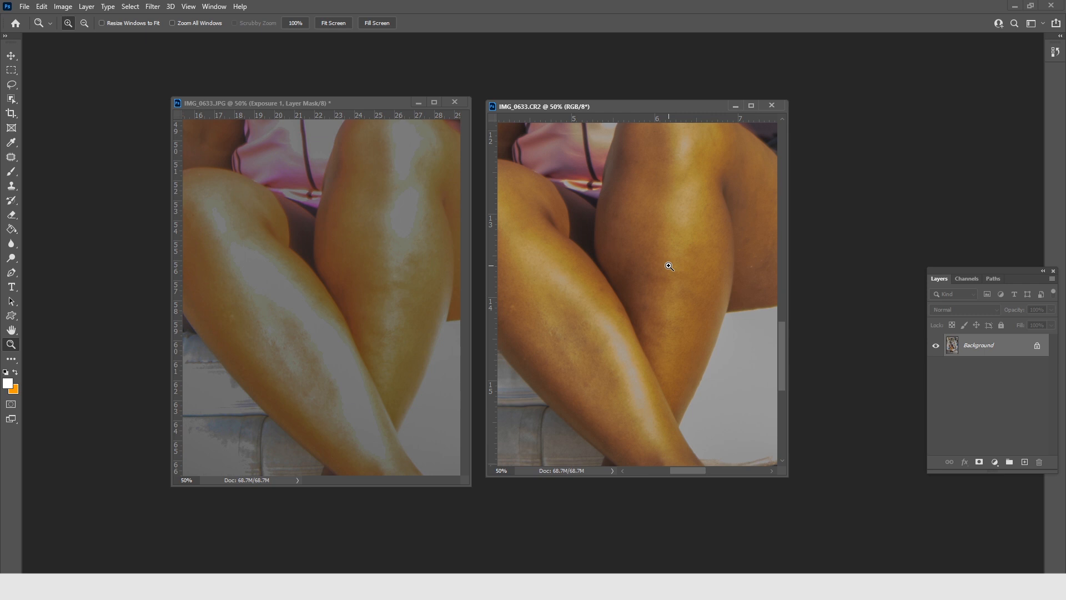
Zoom both the CR2 and JPG photos back out to 12.5% to compare them as a whole.
left_click(594, 266, "alt")
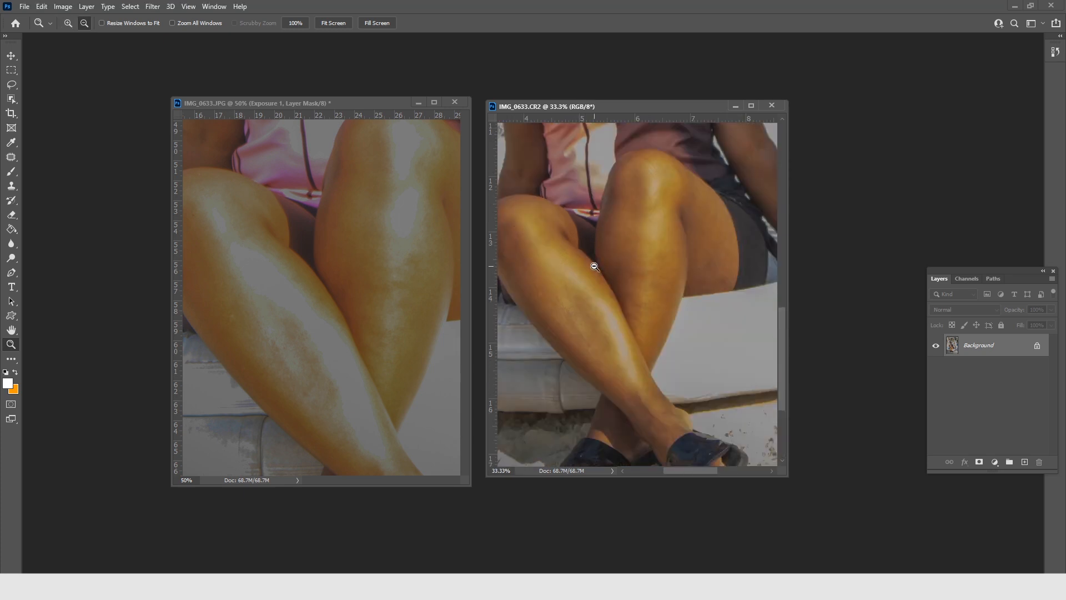
left_click(594, 267, "alt")
left_click(594, 266, "alt")
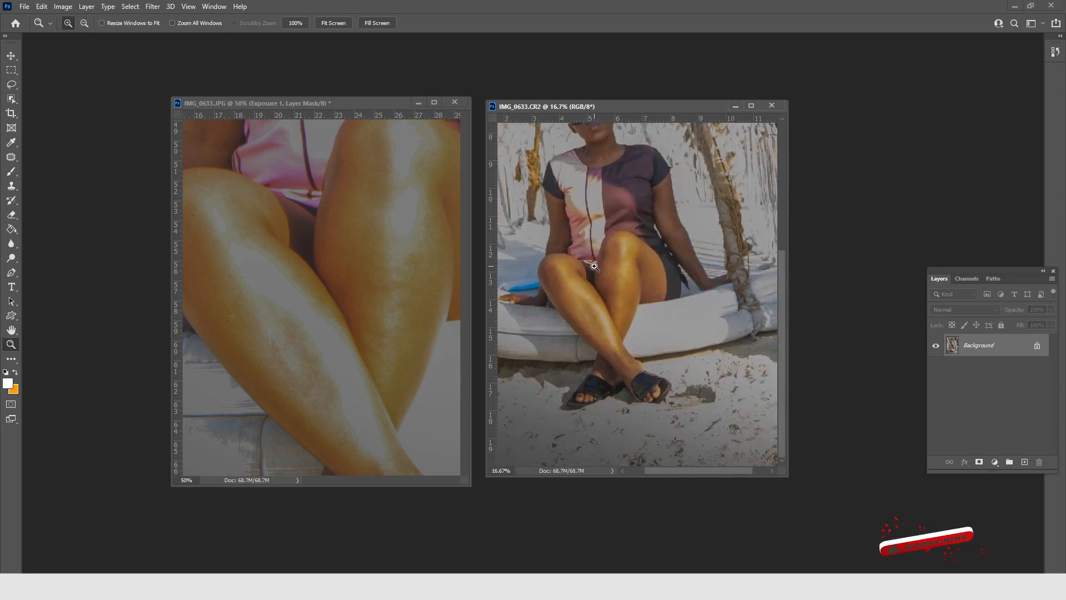
left_click(375, 270, "alt")
left_click(375, 270, "alt")
left_click(375, 270, "alt")
left_click(375, 270, "alt")
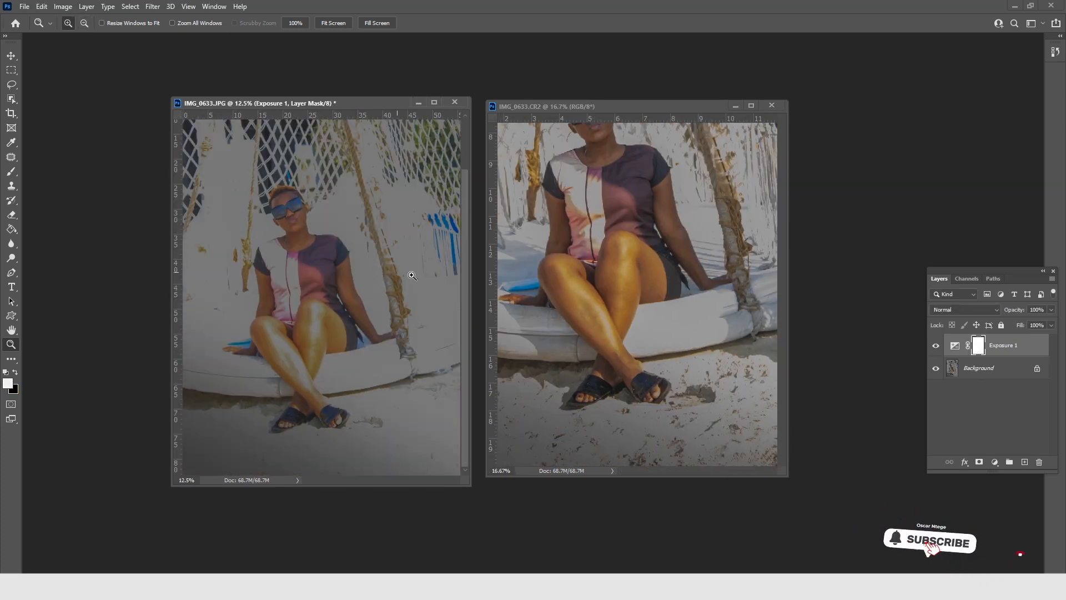
left_click(603, 273)
left_click(603, 273, "alt")
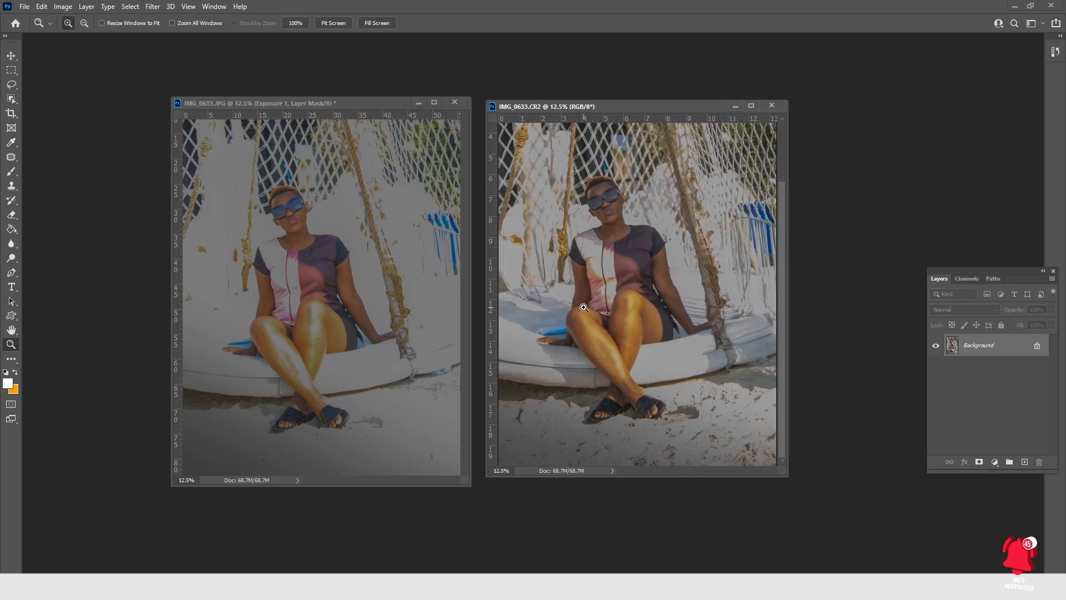